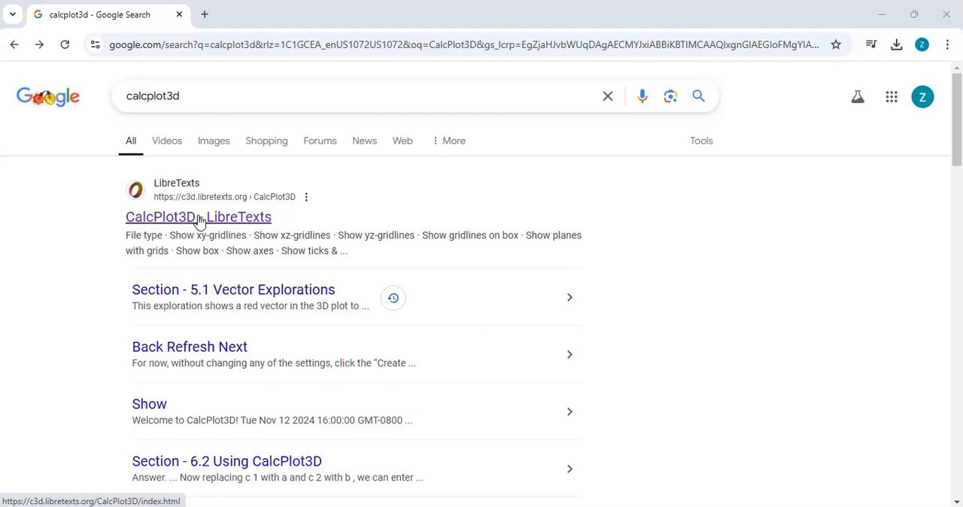
Open the CalcPlot3D site on LibreTexts and bring up its Help Manual at the CalcPlot3D Objects topics.
click(199, 220)
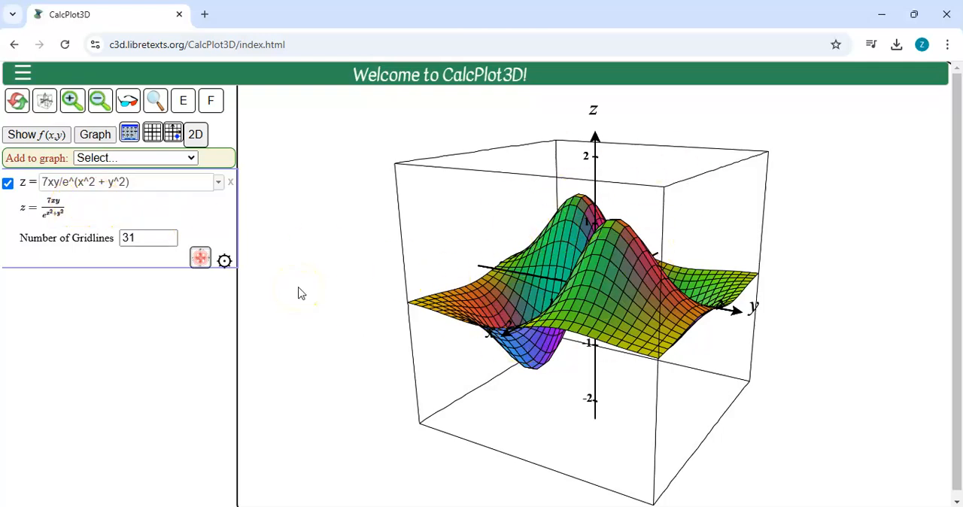
click(23, 74)
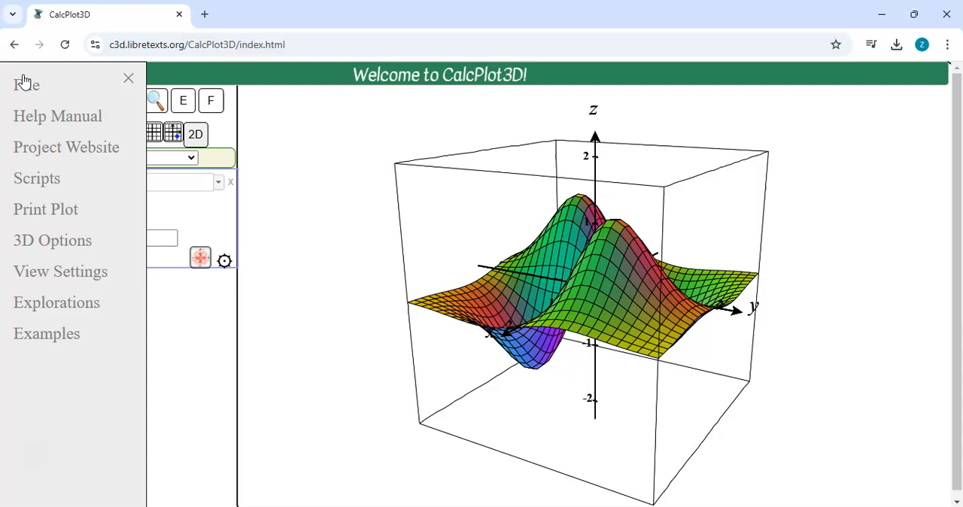
click(52, 121)
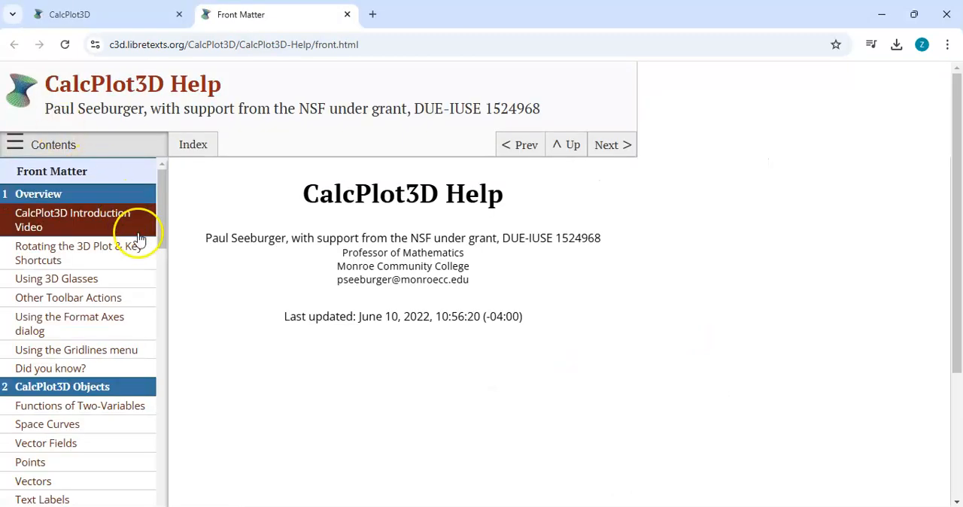
drag(160, 231, 170, 277)
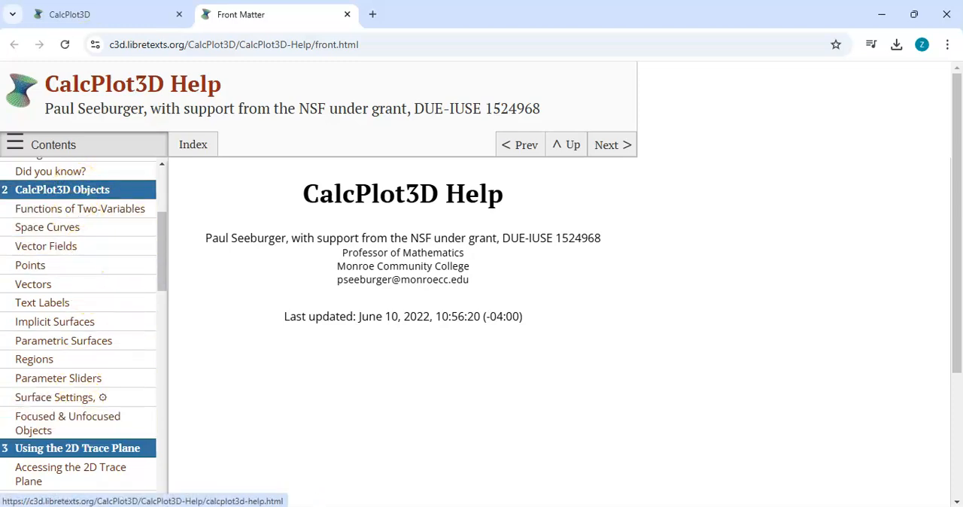
Return to the plot page and view the object types that can be added to the graph.
click(109, 7)
click(172, 176)
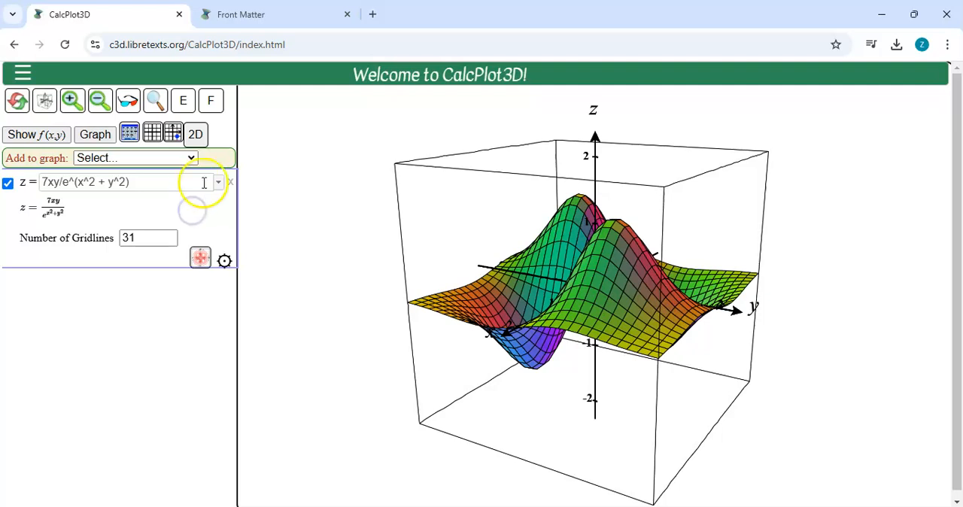
click(186, 157)
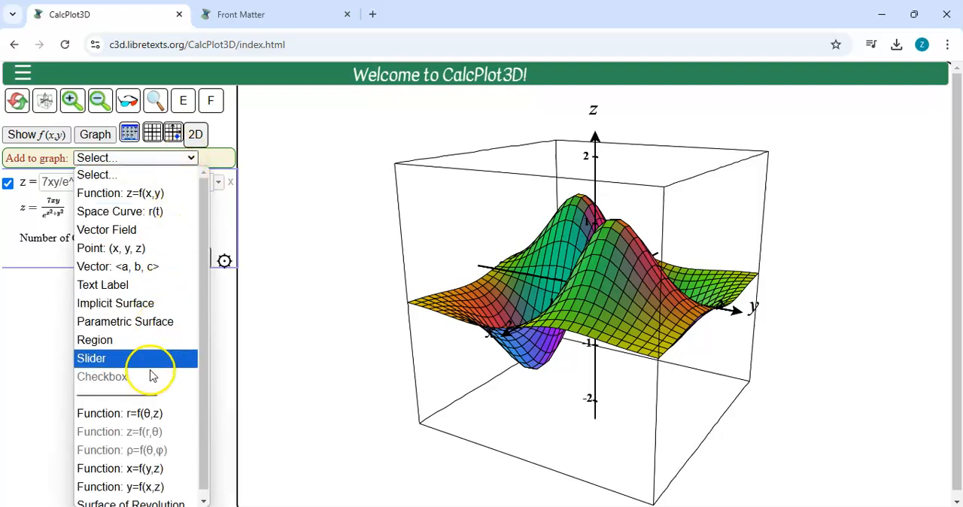
Open the help section on Functions of Two-Variables and compare it with the plot page.
click(244, 10)
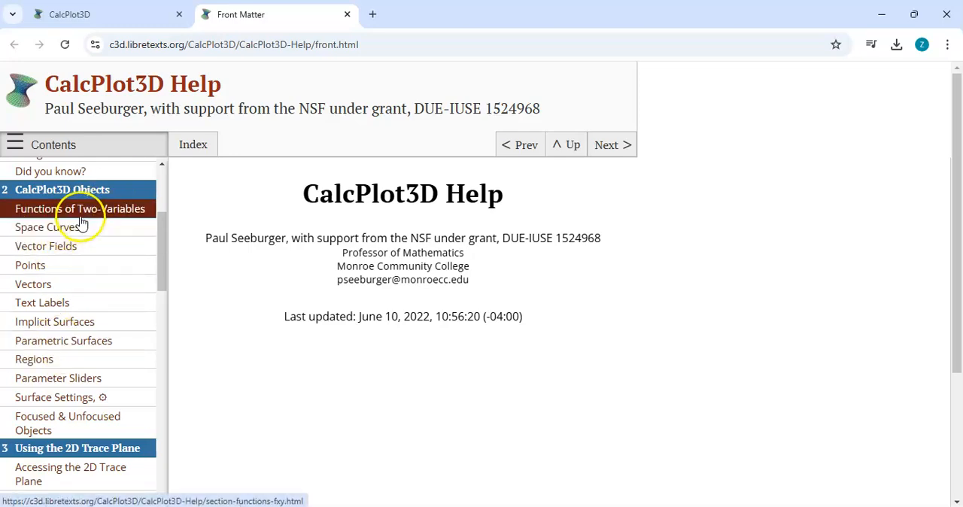
click(82, 215)
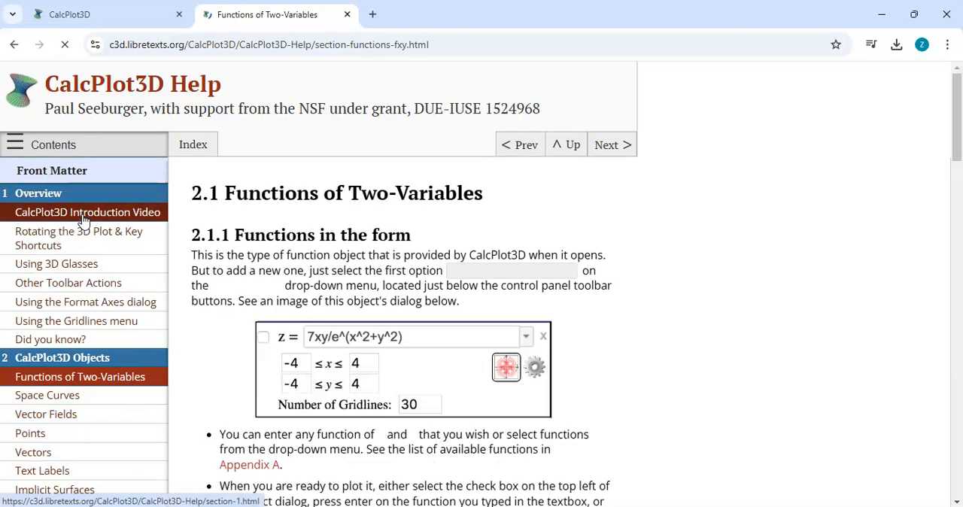
click(75, 9)
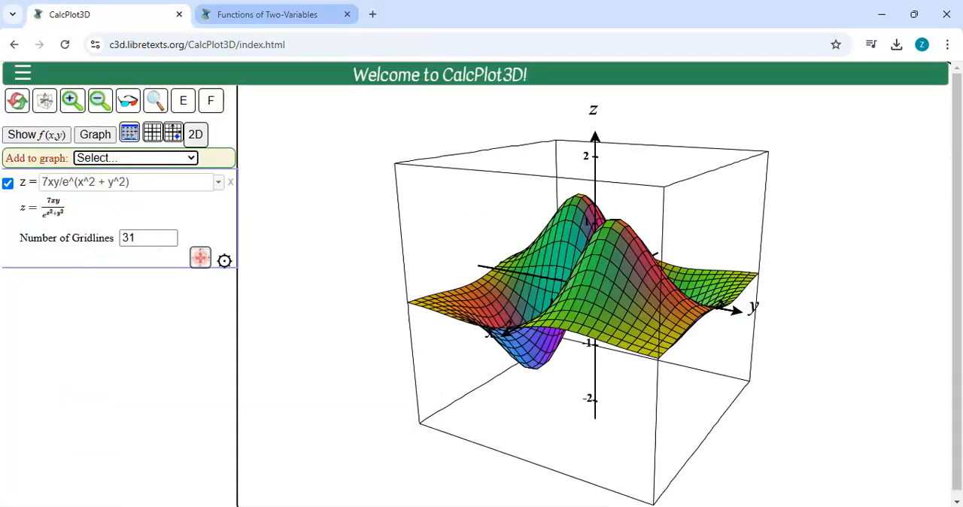
click(256, 15)
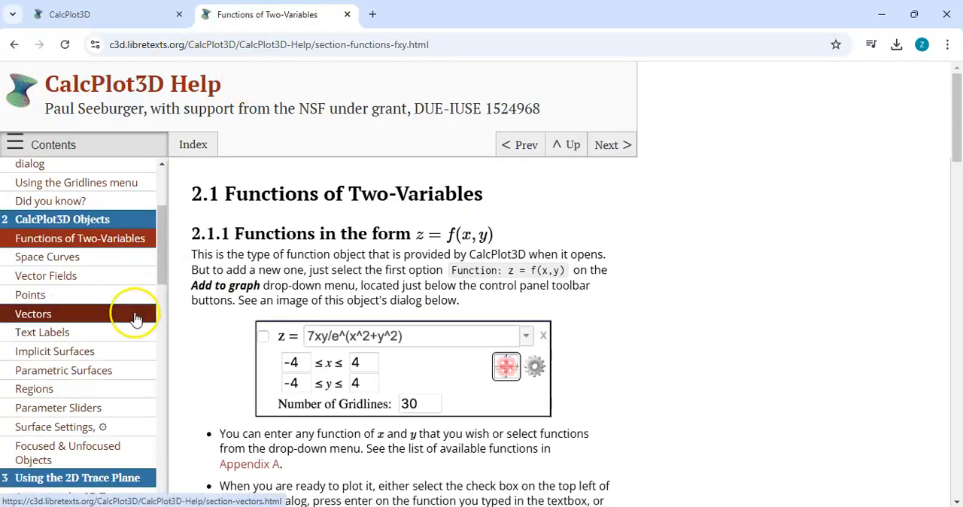
Look through the other object topics in the help contents, including Vector Fields, Parametric Surfaces and Regions.
drag(158, 271, 161, 286)
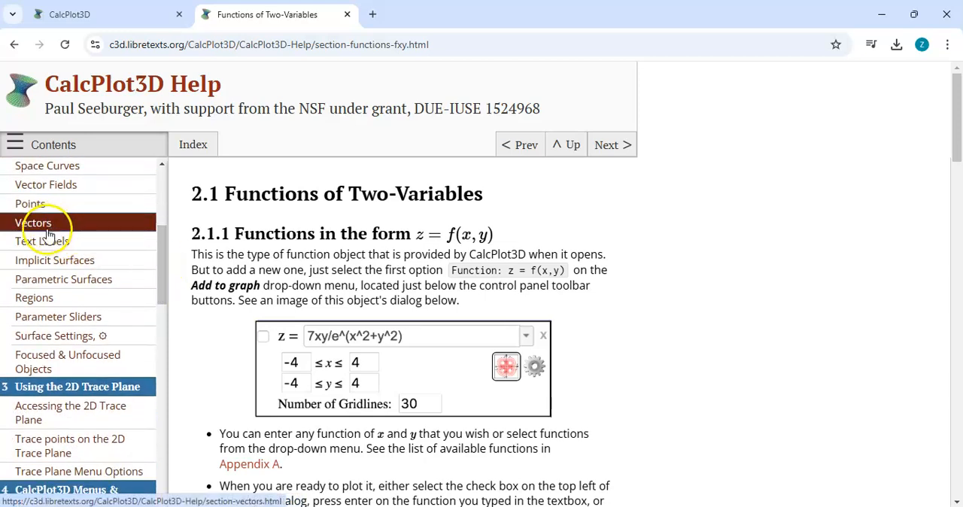
click(67, 190)
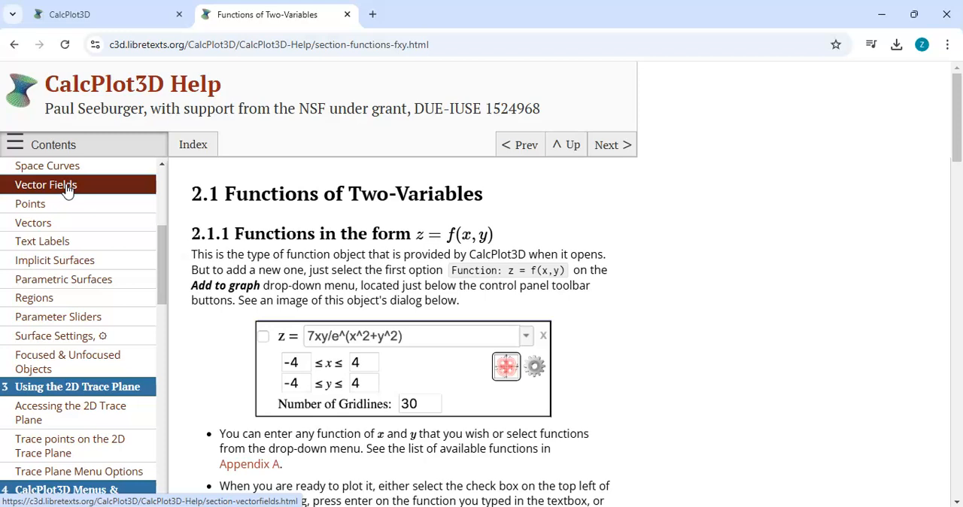
click(77, 285)
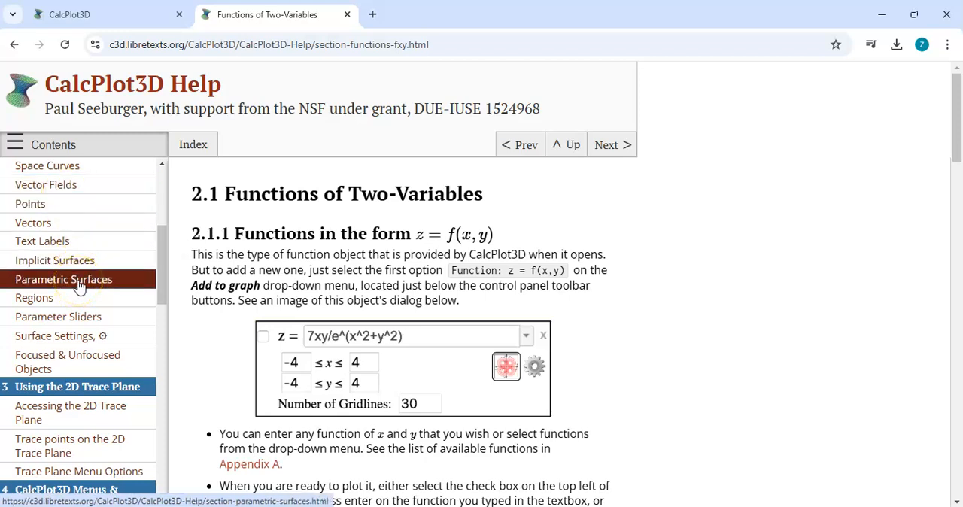
click(65, 302)
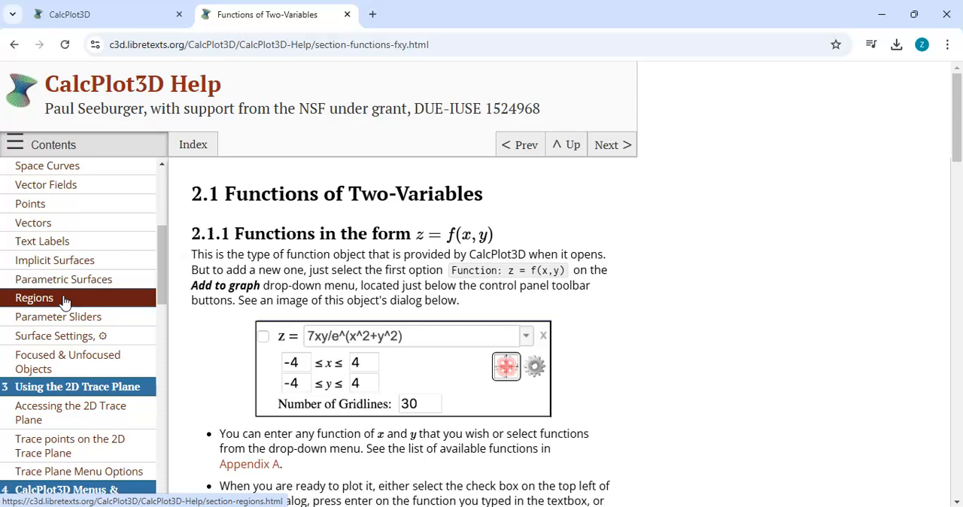
click(47, 303)
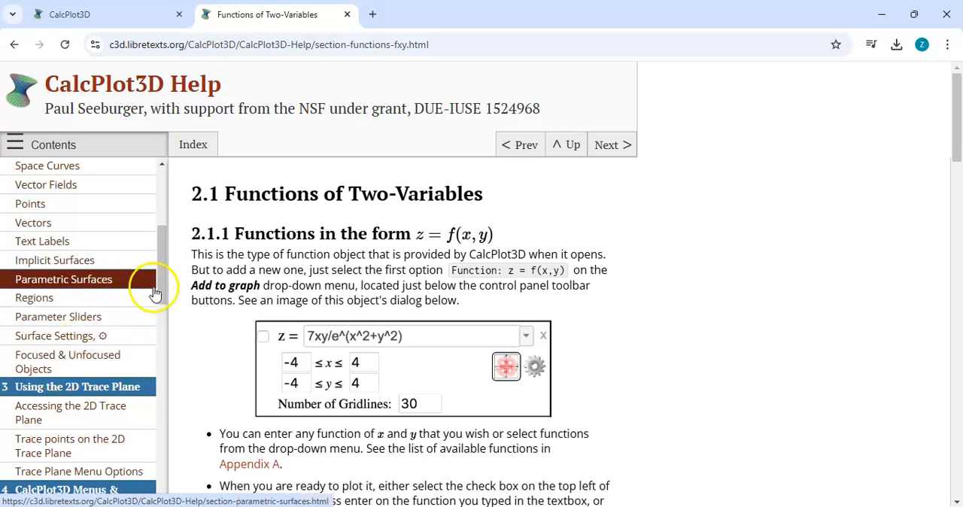
drag(160, 286, 161, 189)
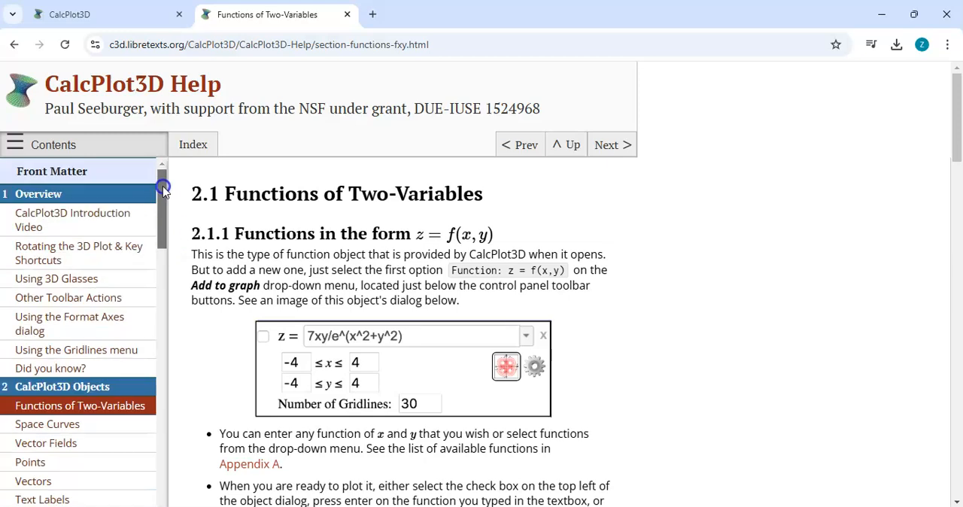
Return to the plot page and open the CalcPlot3D project website from there.
click(118, 9)
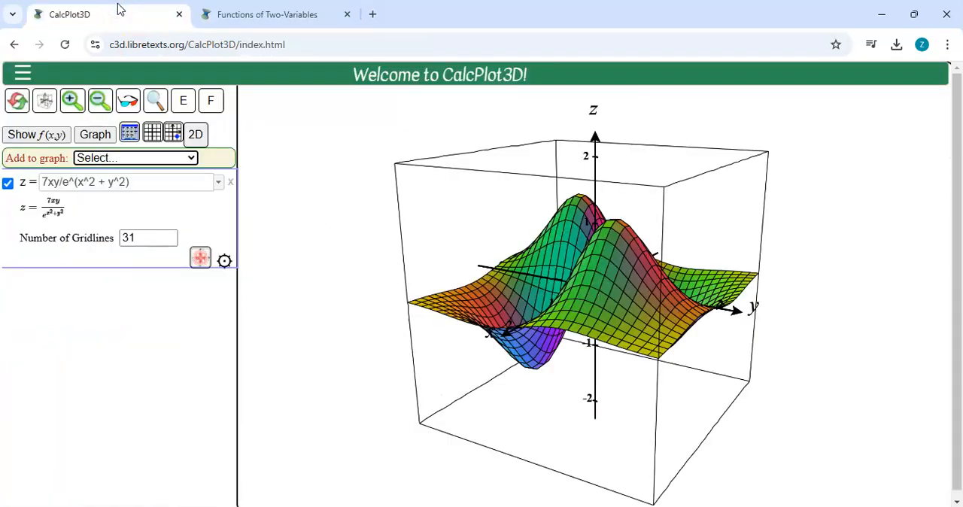
click(22, 73)
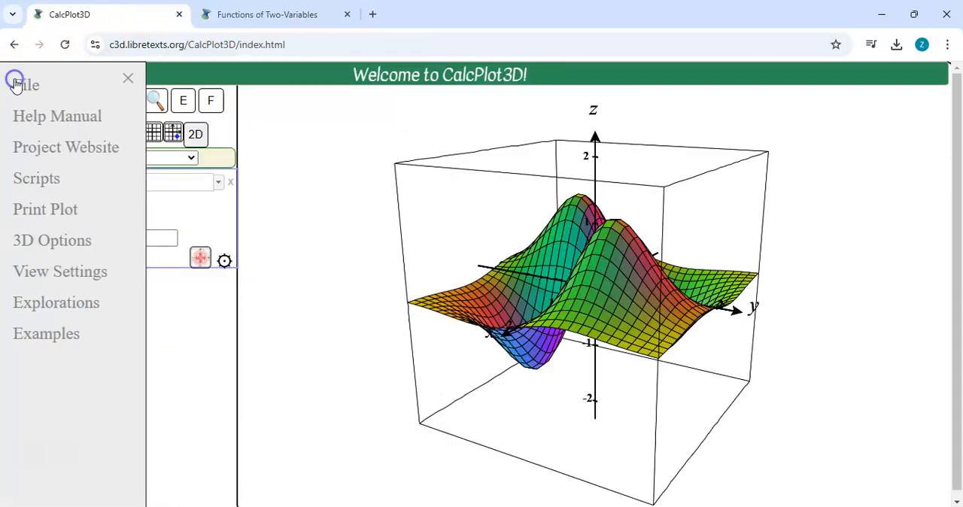
click(66, 153)
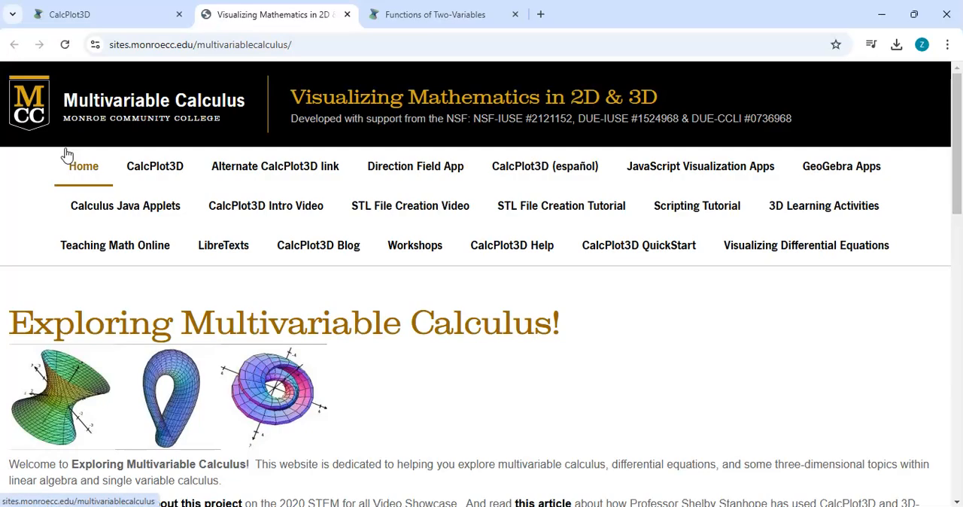
click(79, 156)
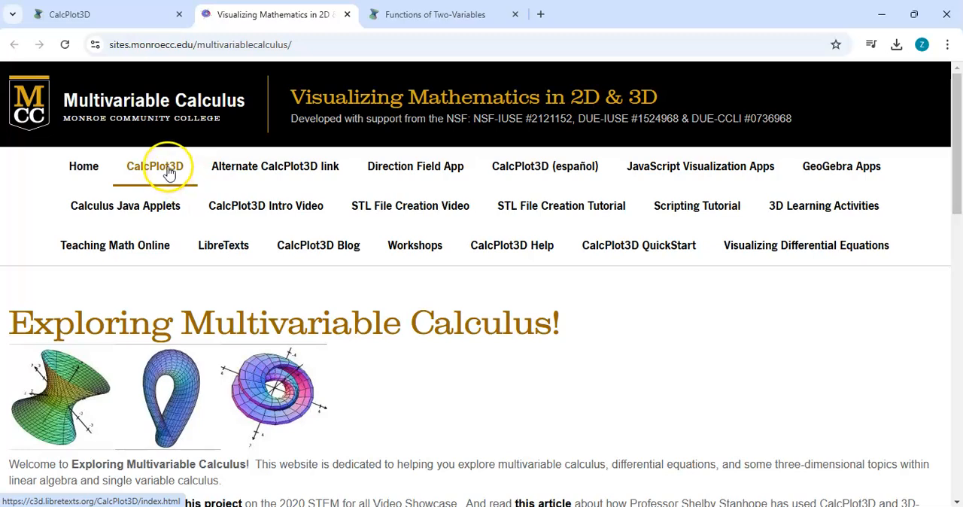
Open the CalcPlot3D Intro Video from the project website, and go back to the plot with its side menu closed.
click(262, 209)
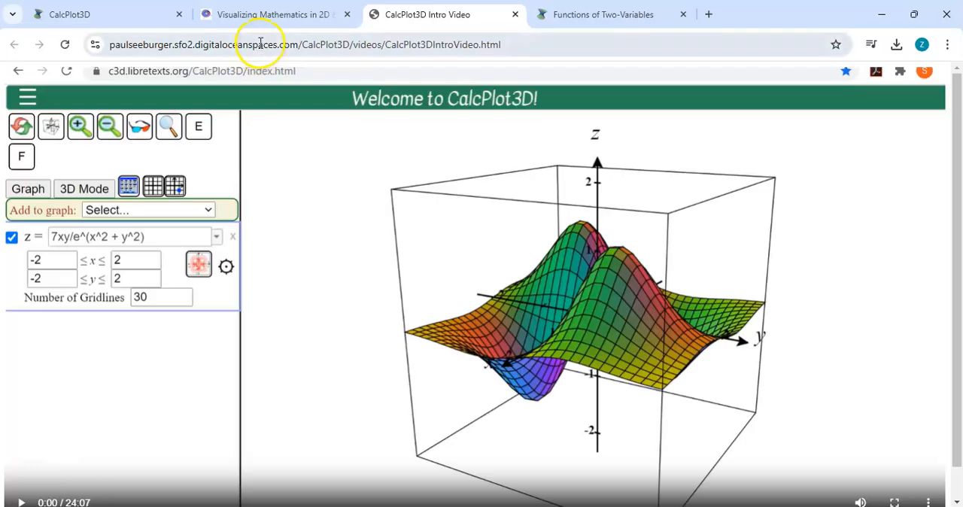
click(253, 13)
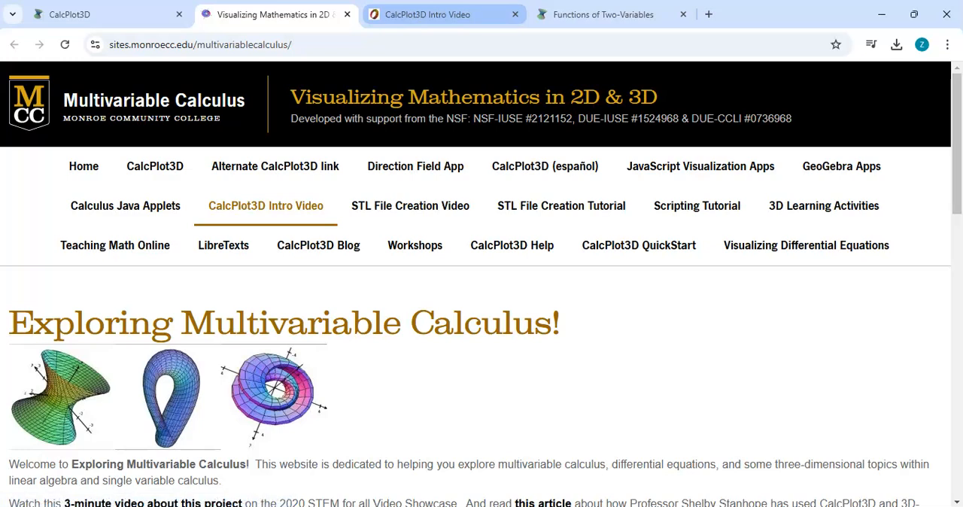
click(433, 14)
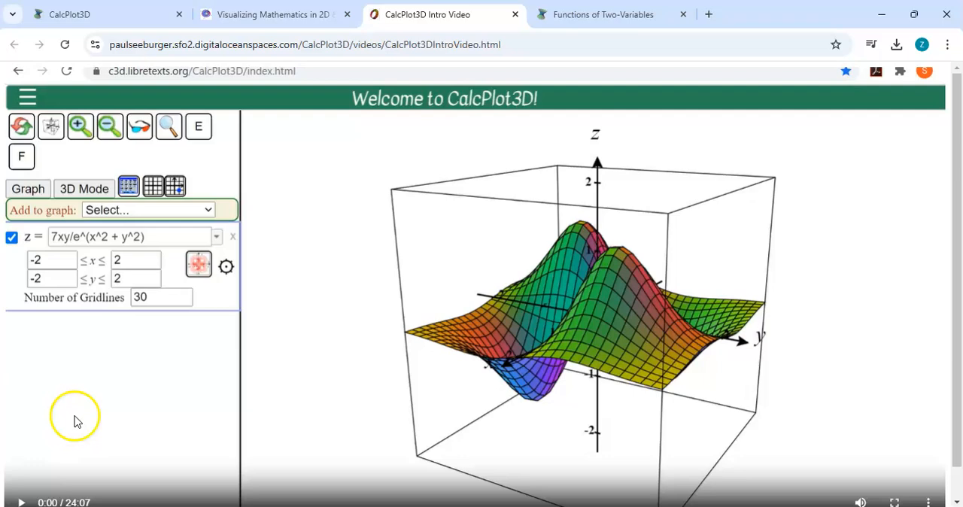
click(75, 14)
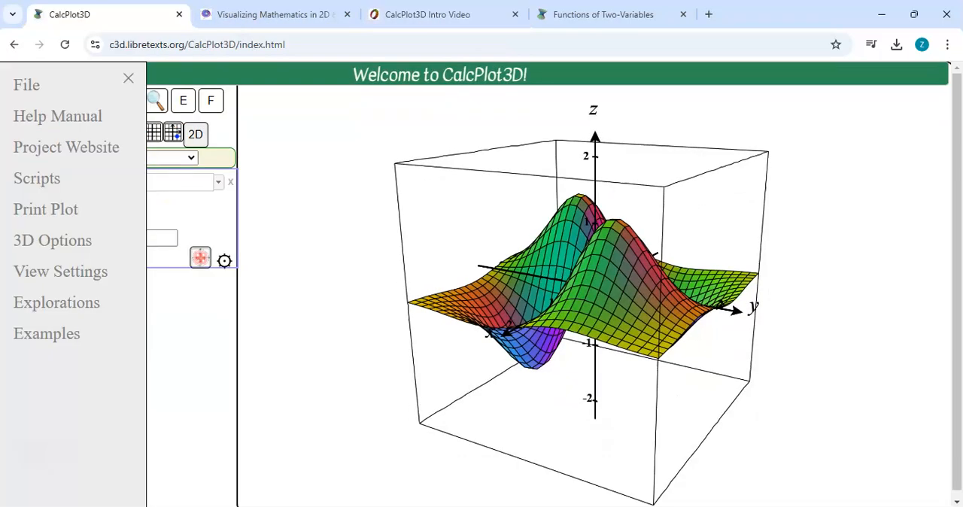
click(308, 226)
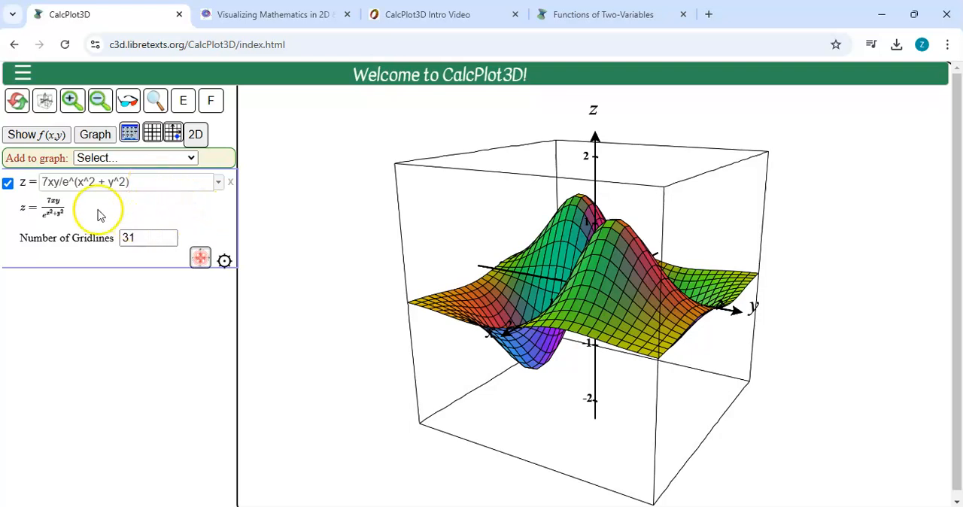
Try inserting a multiplication sign between x and y in the function's numerator.
click(52, 183)
text(*)
key(BackSpace)
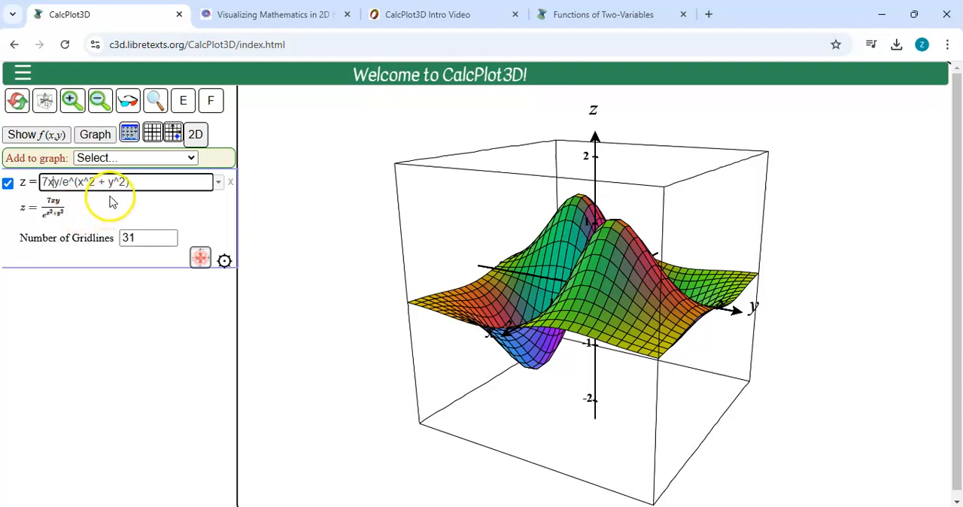
Examine the parenthesised exponent in the function's expression and its enlarged typeset form.
drag(74, 182, 133, 182)
click(133, 183)
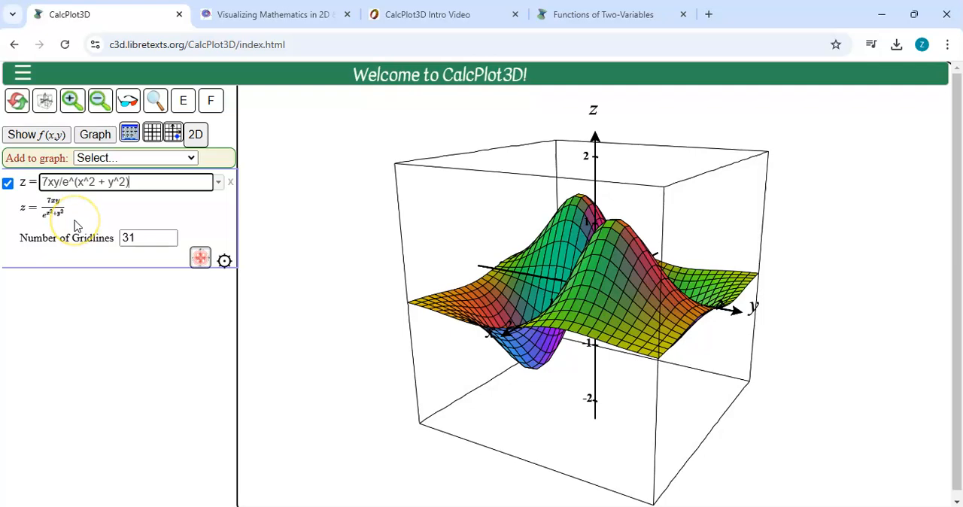
ctrl+scroll(75, 226, up, 5)
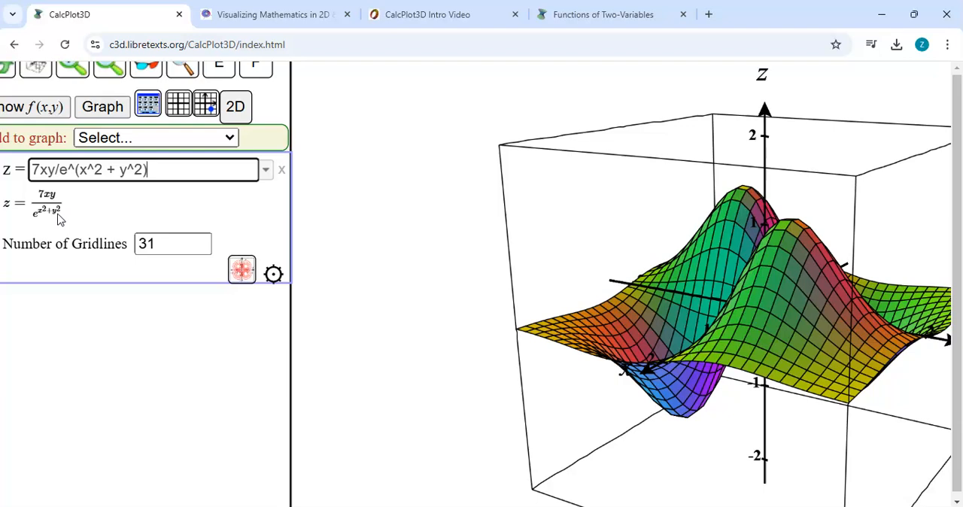
key(ctrl+0)
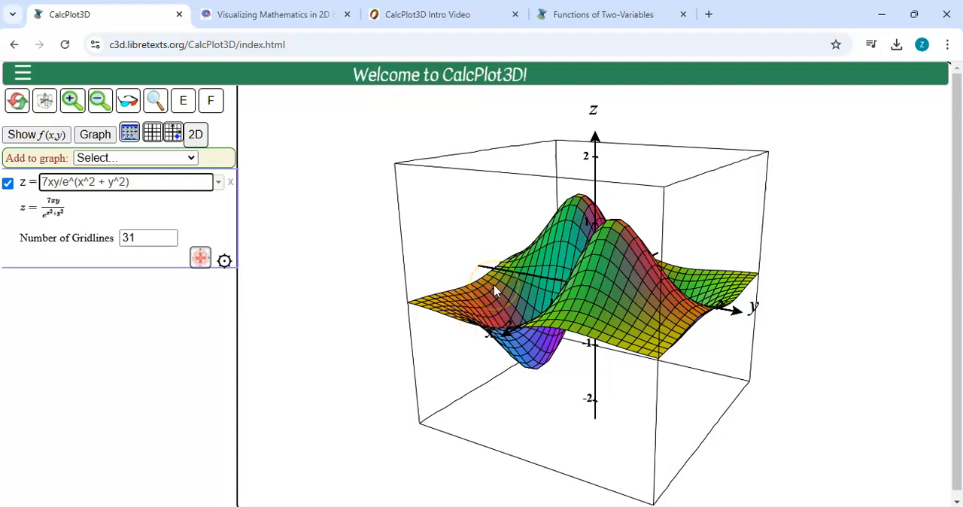
Rotate the 3D surface to view it from other angles, and restore the default view.
click(356, 251)
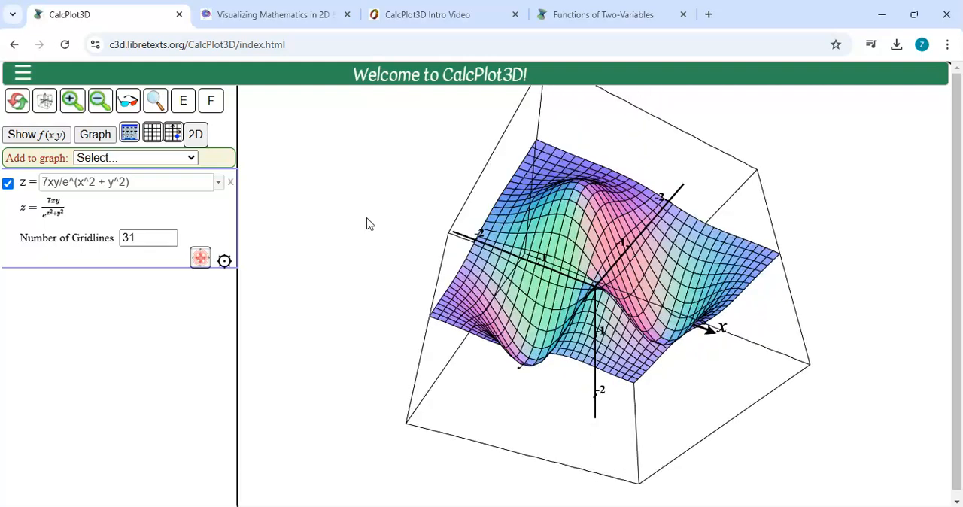
drag(497, 178, 563, 288)
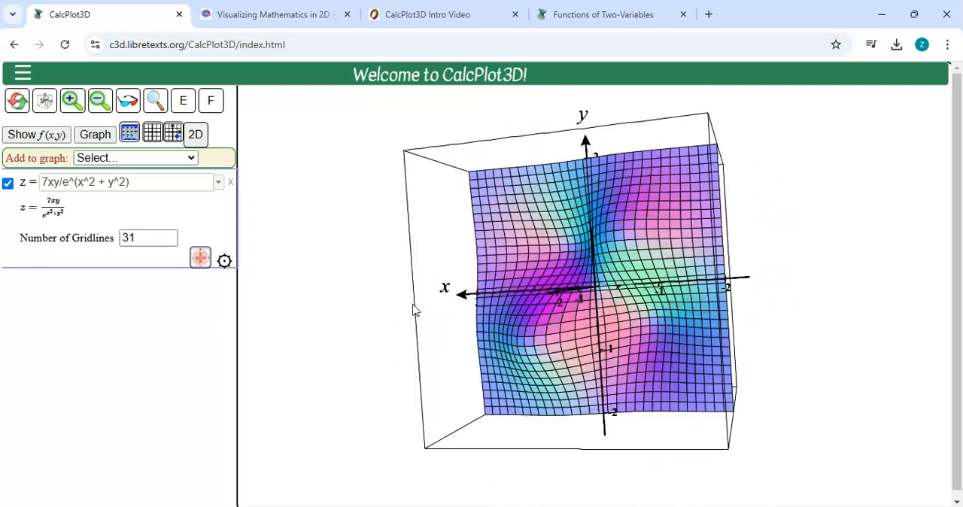
click(369, 280)
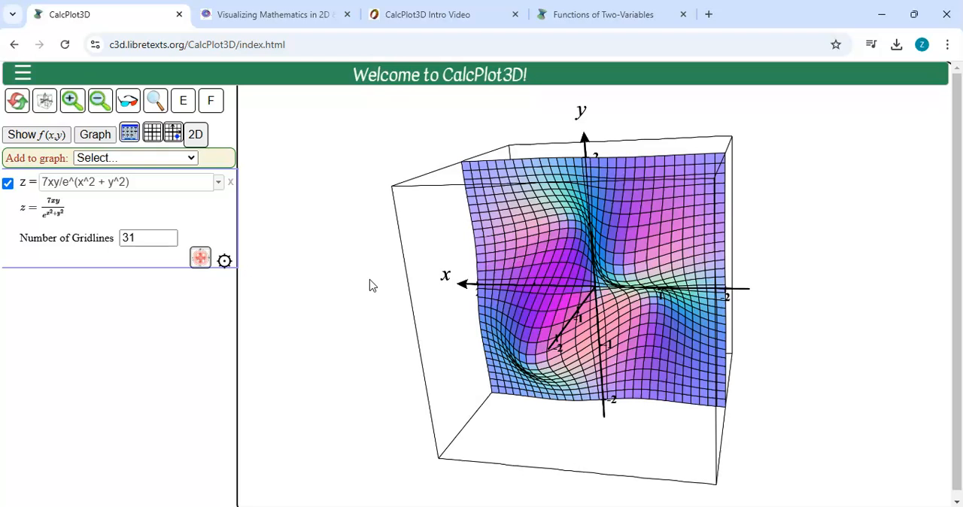
key(Home)
click(301, 299)
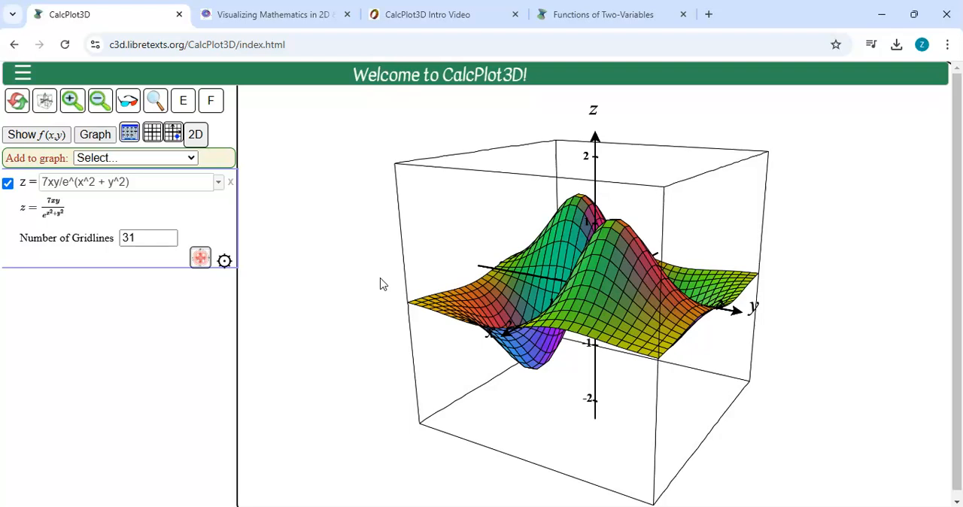
Toggle the surface's transparency on and off, and hide its grid edges.
click(156, 102)
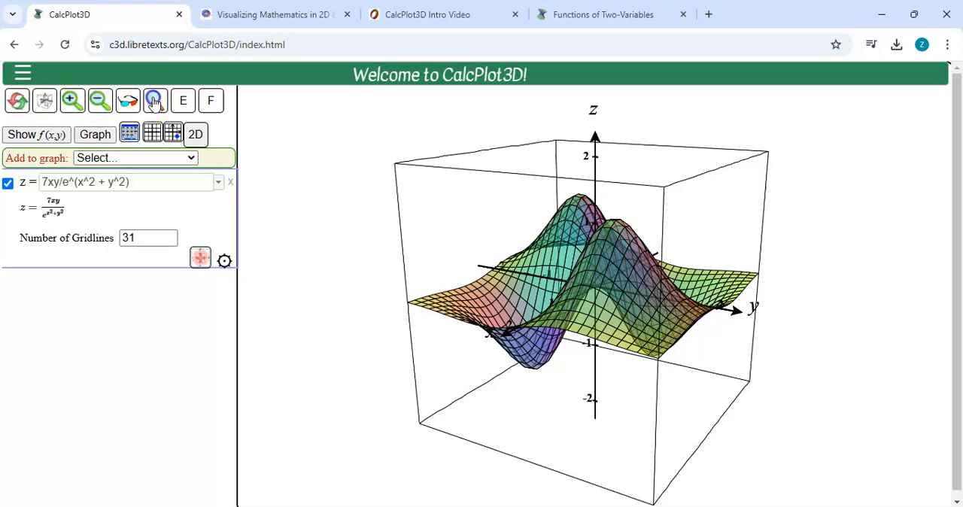
click(155, 103)
click(184, 102)
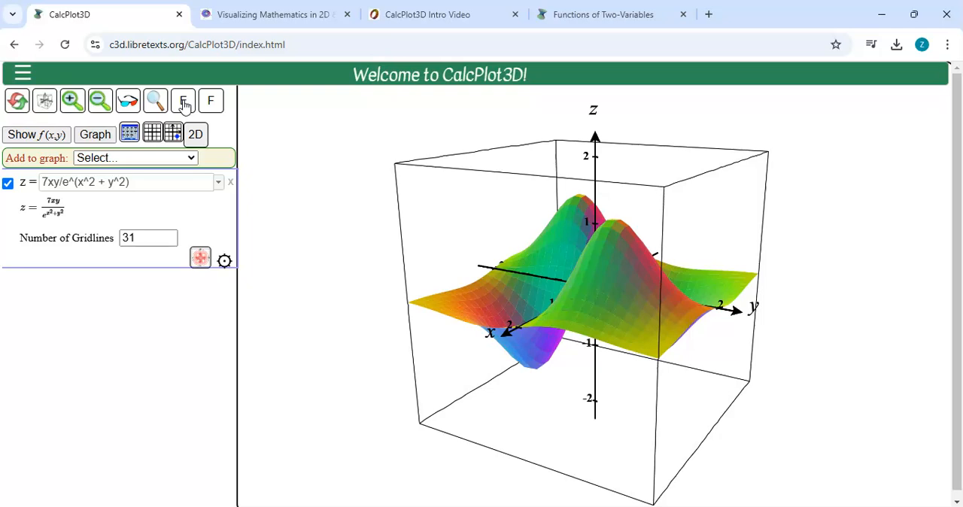
Show the surface's grid edges, toggle its faces off and on, and hide and restore the edges once more.
click(183, 102)
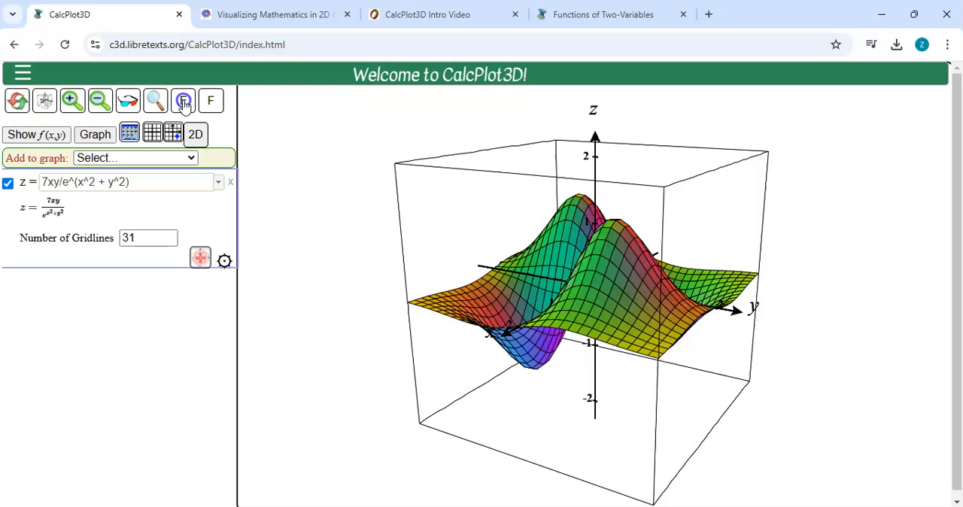
click(210, 103)
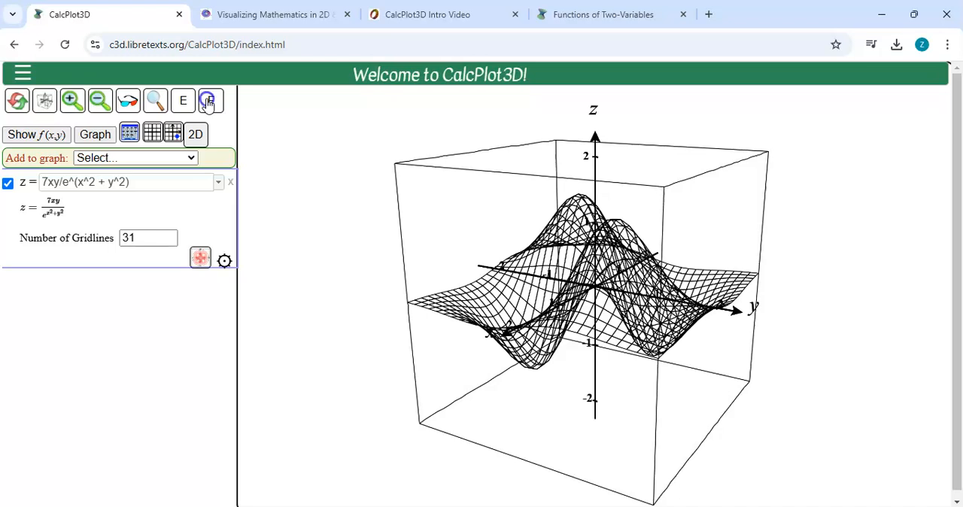
click(208, 103)
click(183, 101)
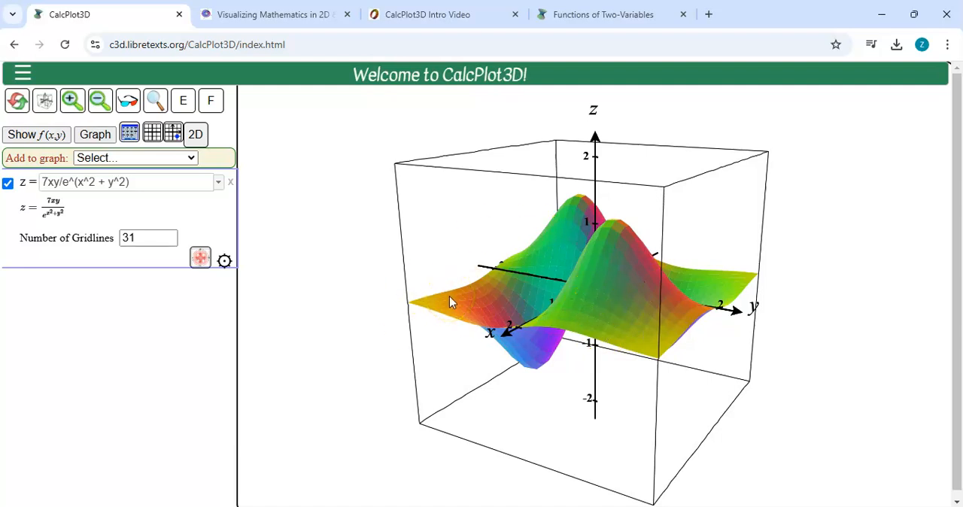
click(183, 102)
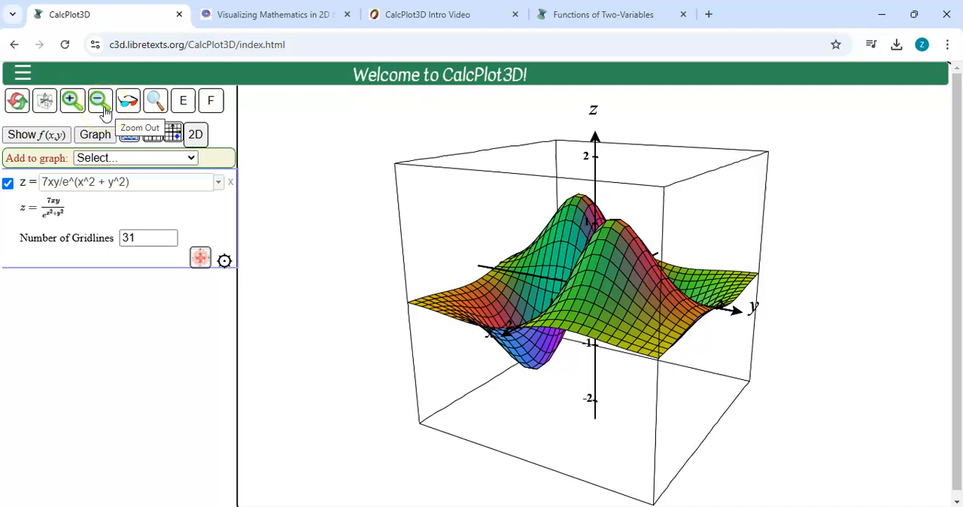
Zoom in on the surface and back out once, and magnify it by two zoom levels.
click(70, 105)
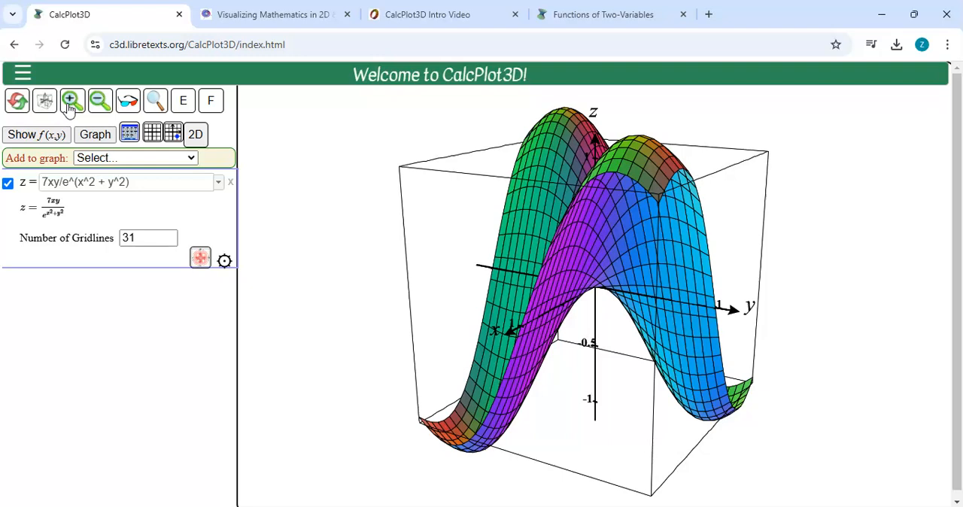
click(98, 102)
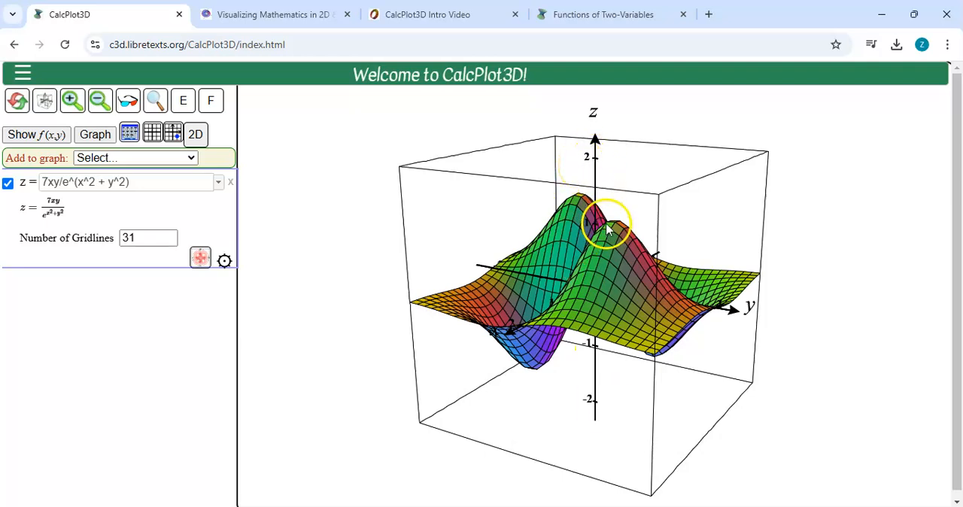
click(72, 100)
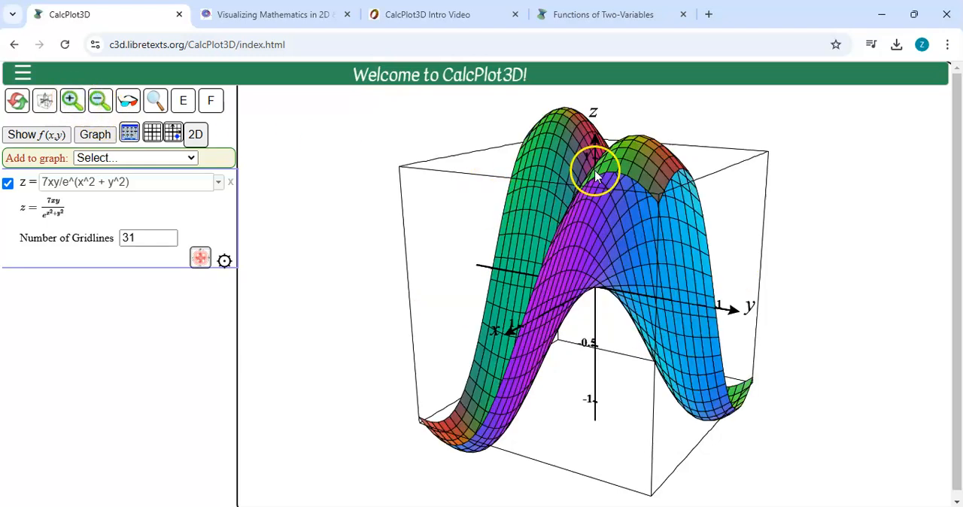
click(73, 100)
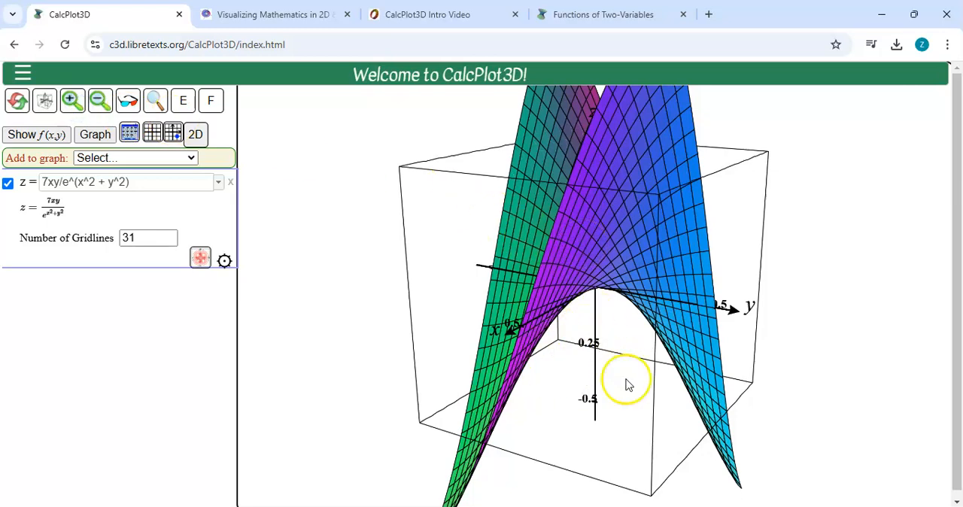
Rotate the magnified surface around the vertical axis in both directions to view its saddle from different sides.
click(580, 328)
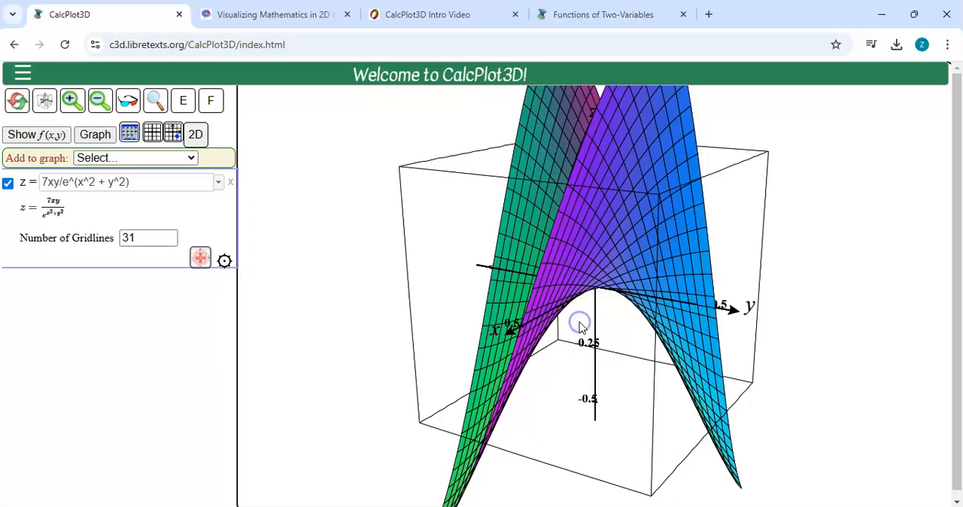
key(Right)
key(Right)
key(Left)
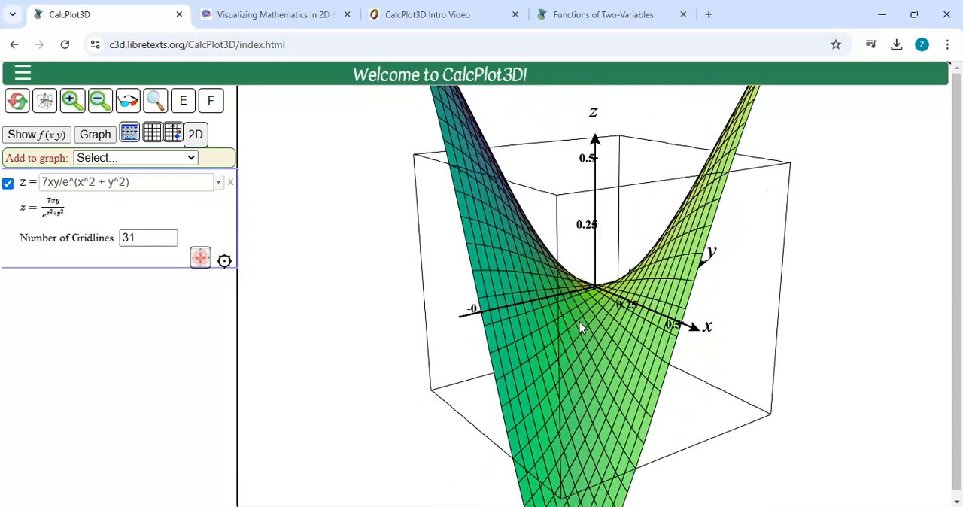
key(Left)
key(Right)
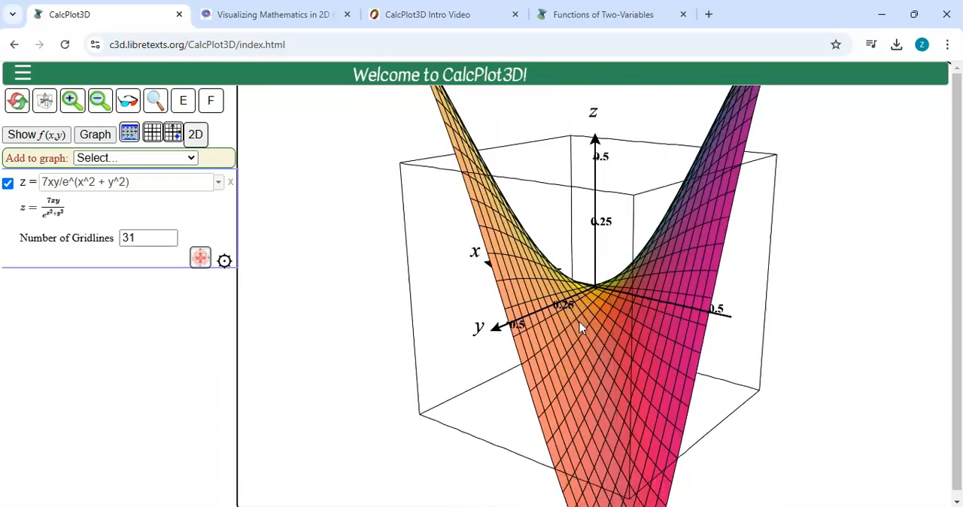
key(Right)
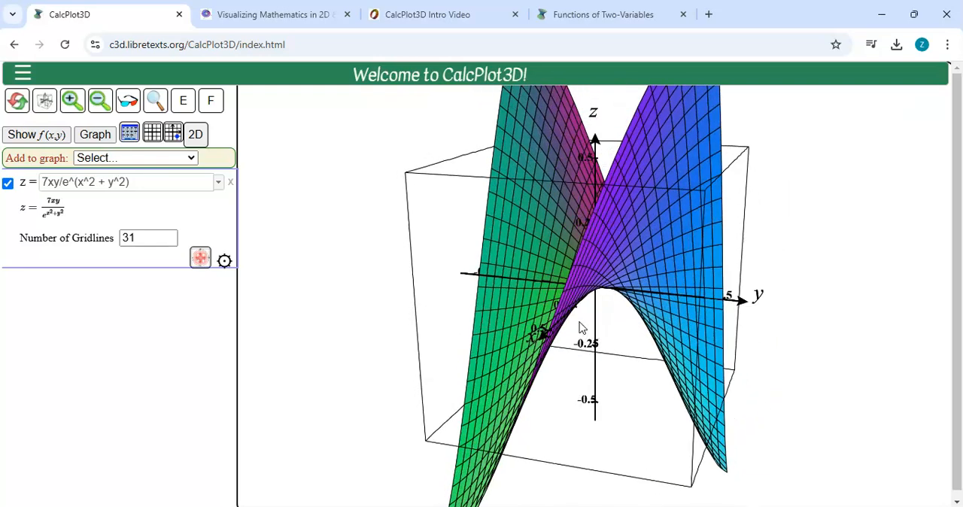
key(Left)
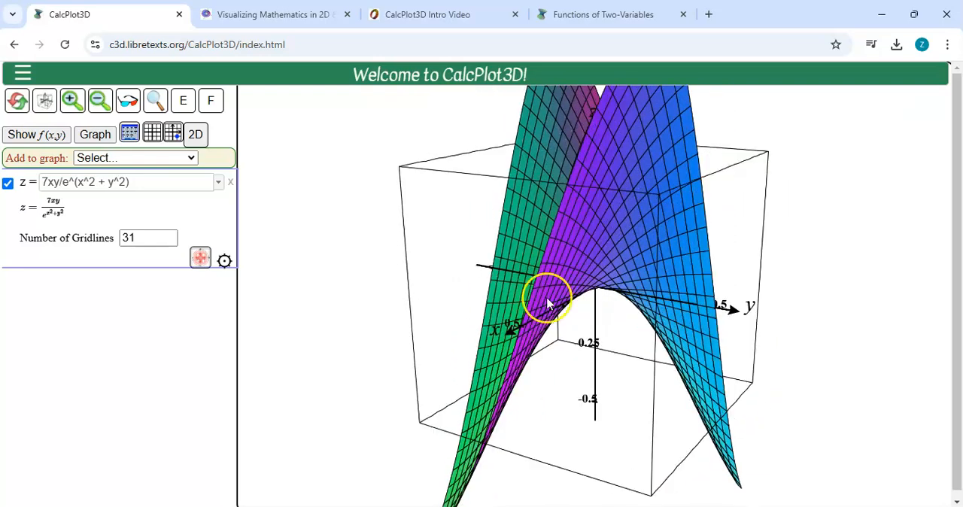
Zoom out on the surface in stages until the axis labels reach 64.
click(100, 105)
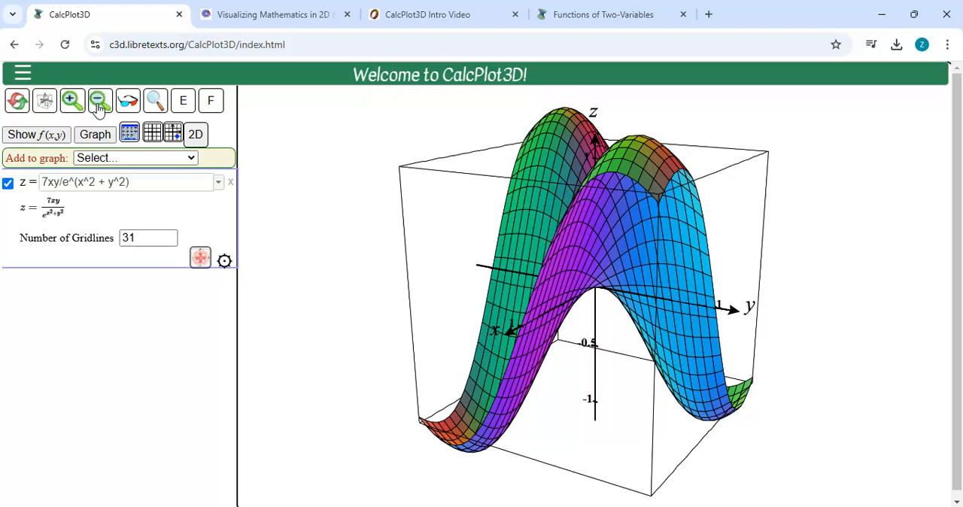
click(99, 105)
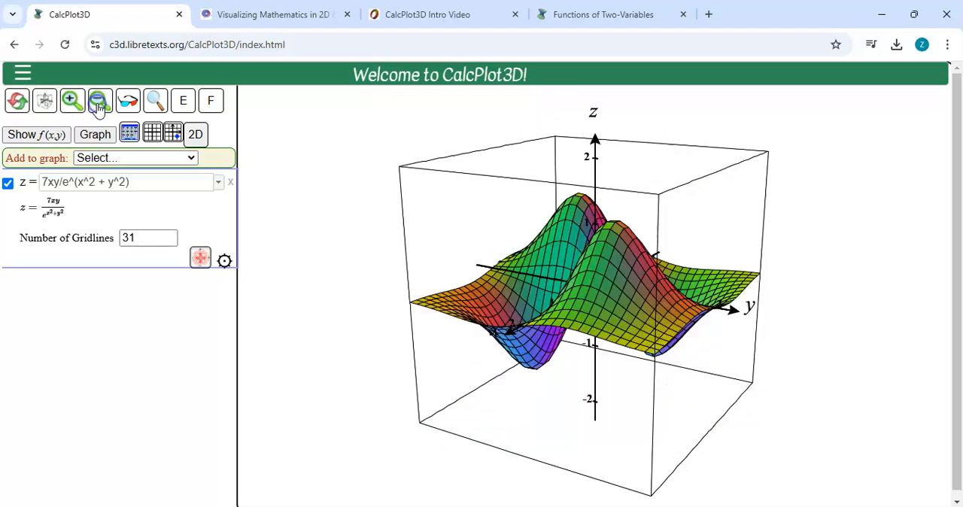
click(99, 105)
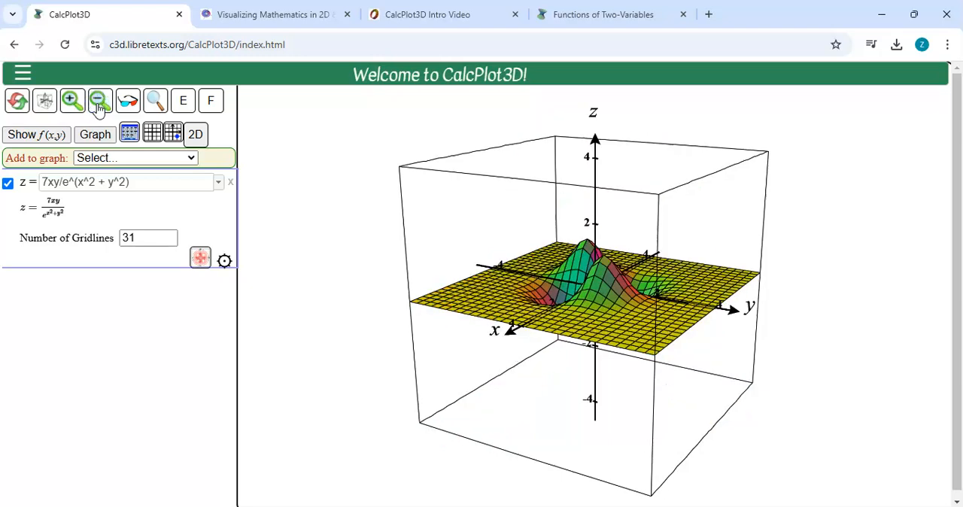
click(99, 105)
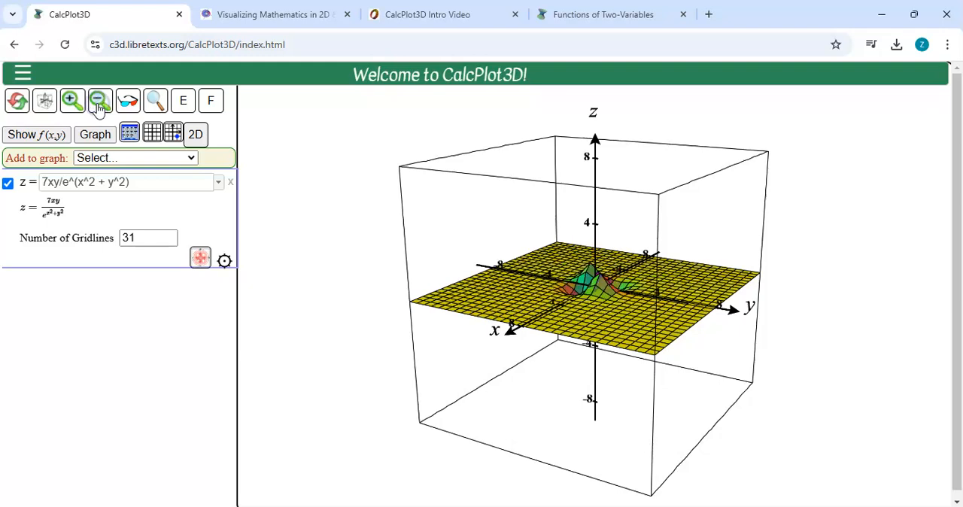
click(99, 105)
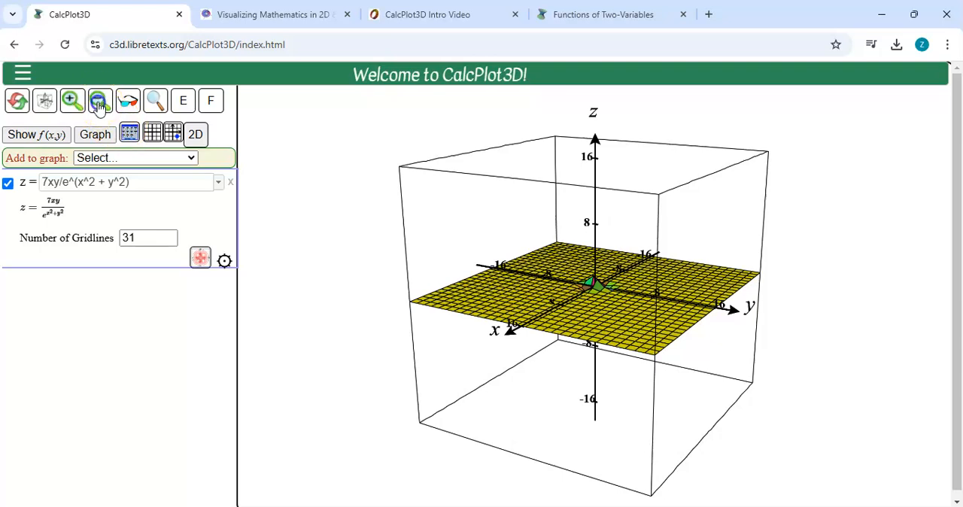
click(99, 105)
click(99, 105)
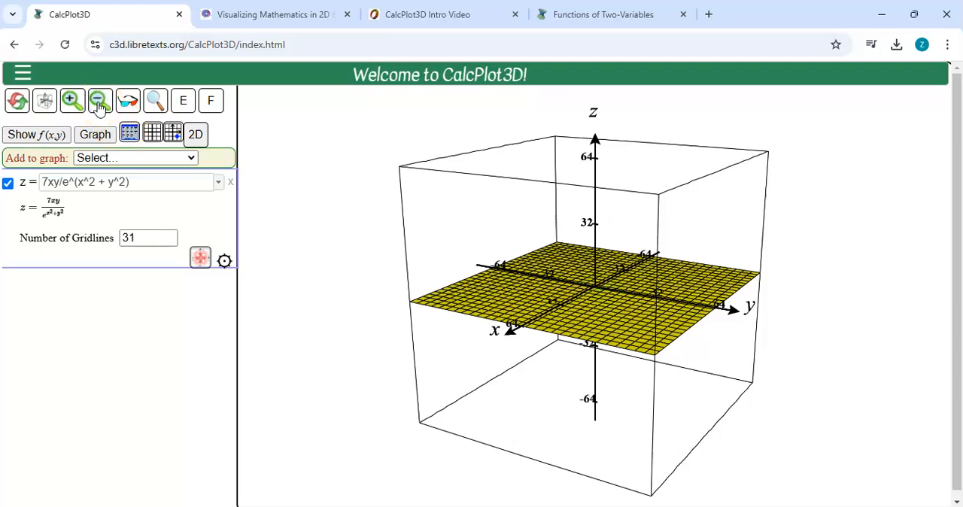
Zoom back in on the surface until the axis labels end at 2.
click(73, 103)
click(73, 103)
click(73, 103)
click(73, 103)
click(73, 103)
click(75, 108)
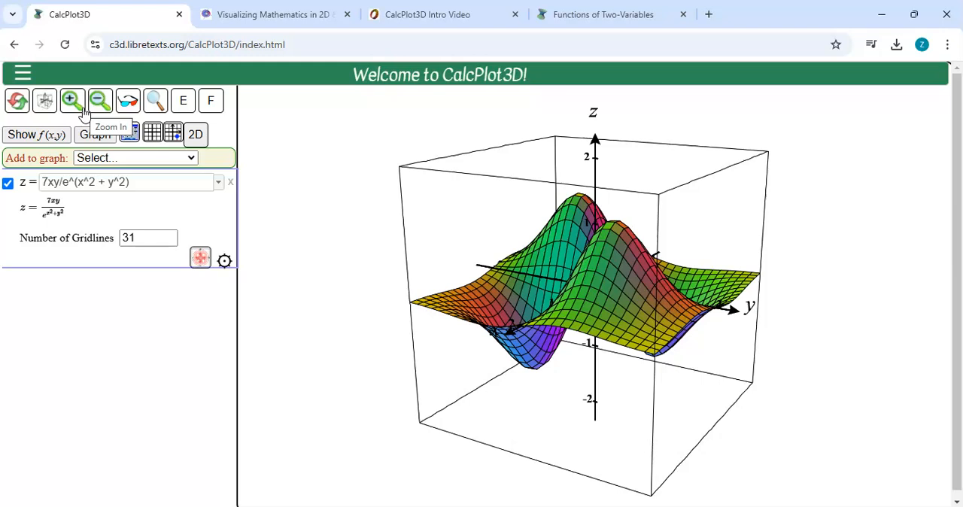
Toggle the surface's visibility off and on, and delete its function from the graph.
click(7, 185)
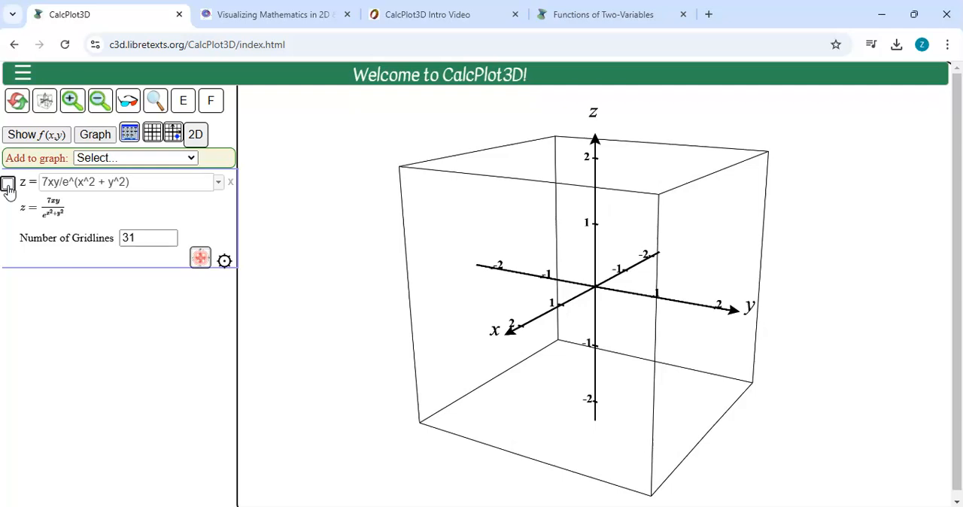
click(8, 184)
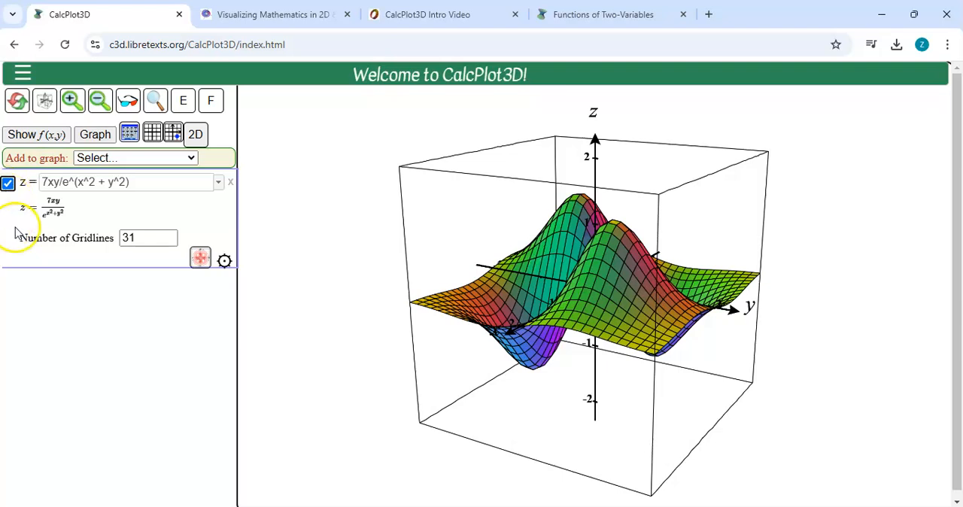
click(231, 183)
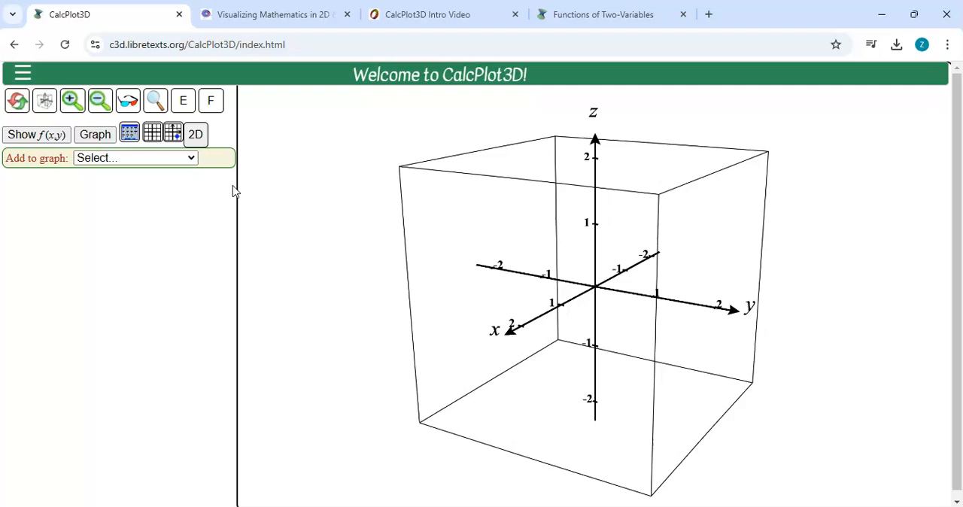
Add two Function: z=f(x,y) entries to the empty graph.
click(155, 157)
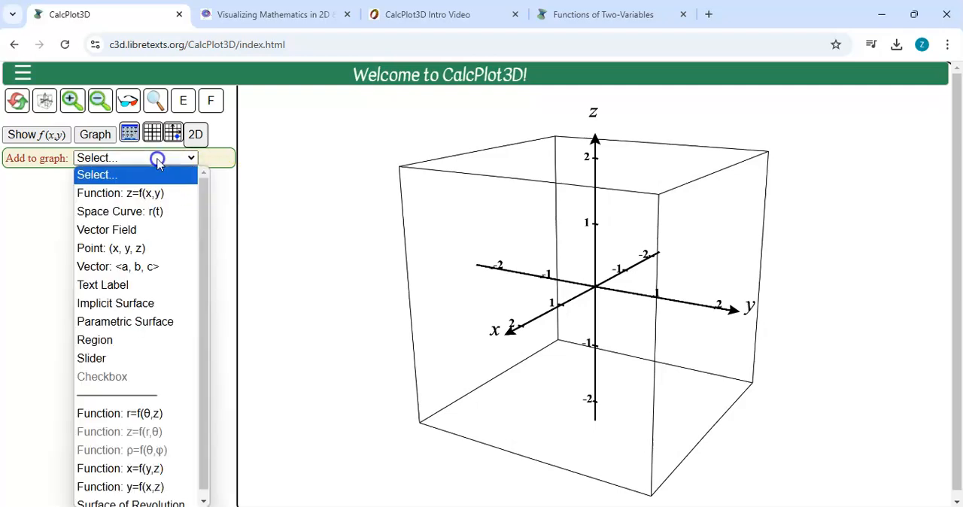
click(145, 194)
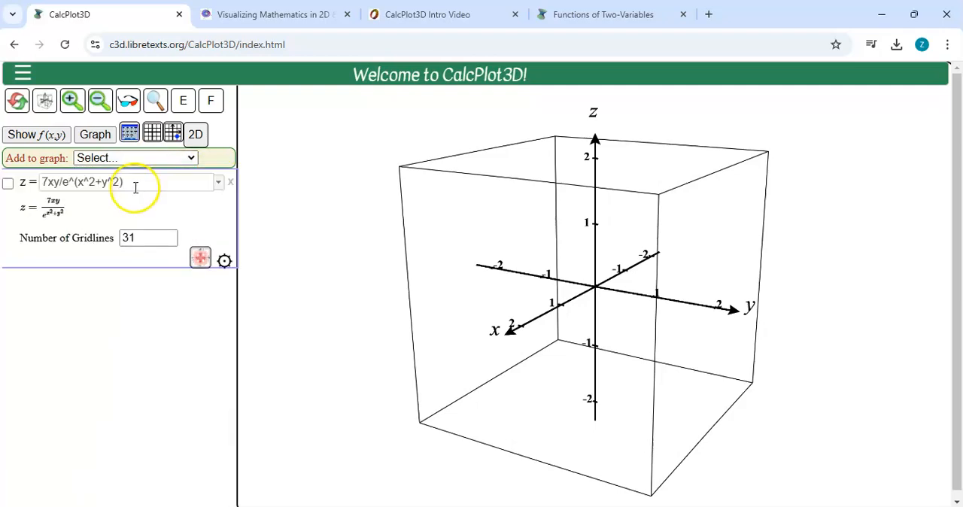
click(191, 158)
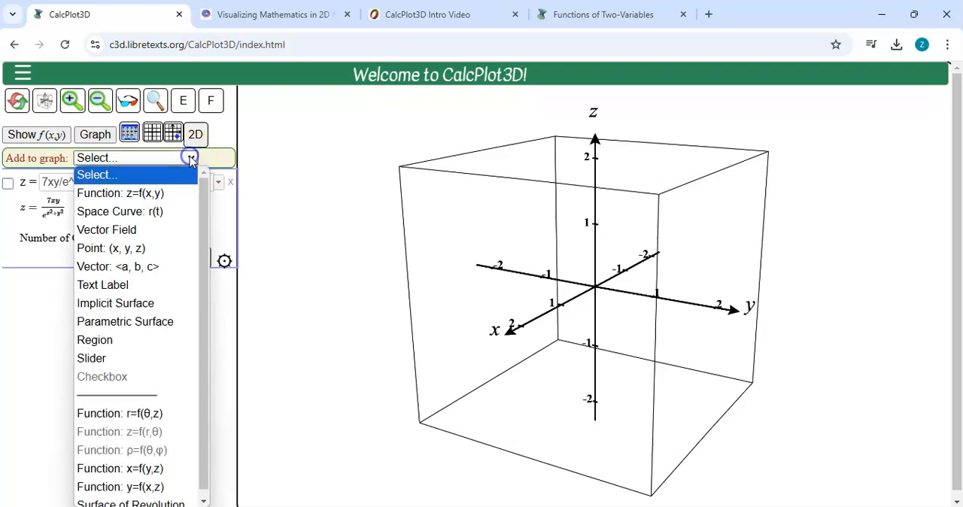
click(161, 194)
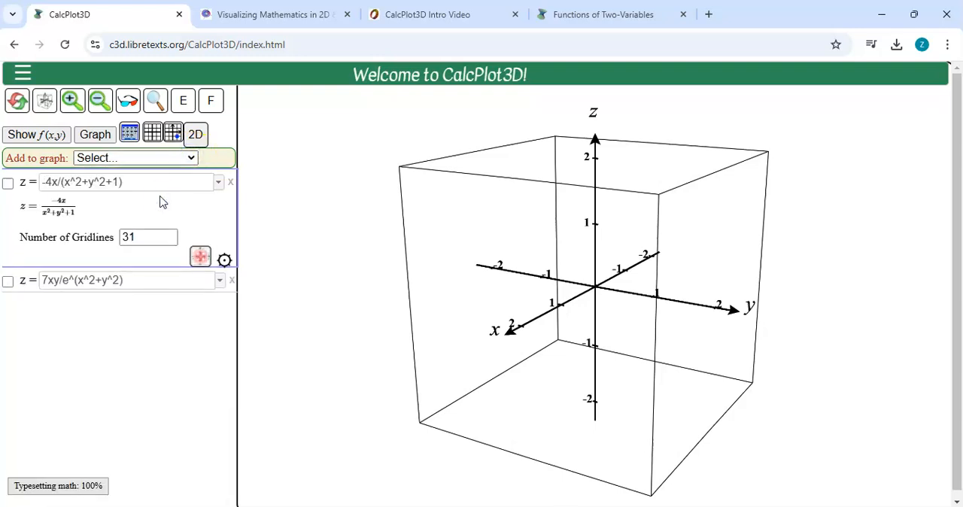
click(142, 158)
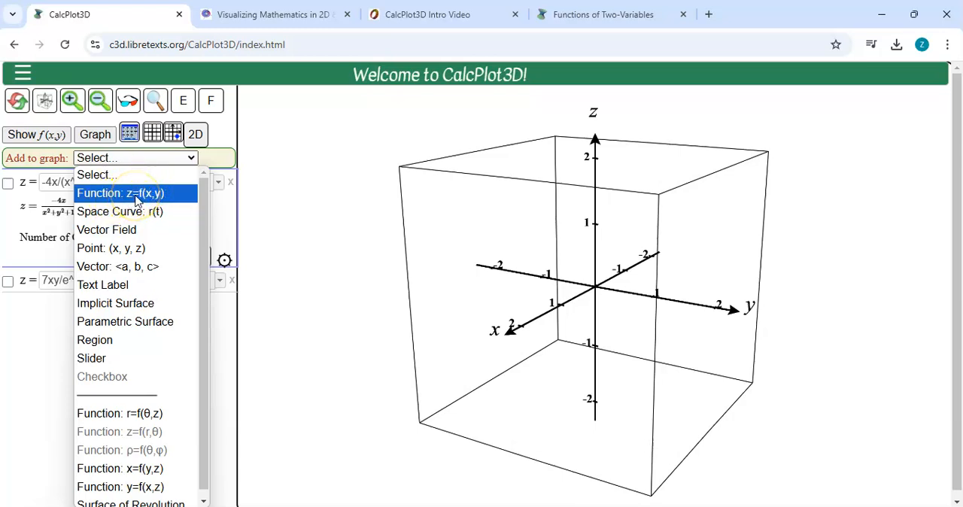
click(232, 353)
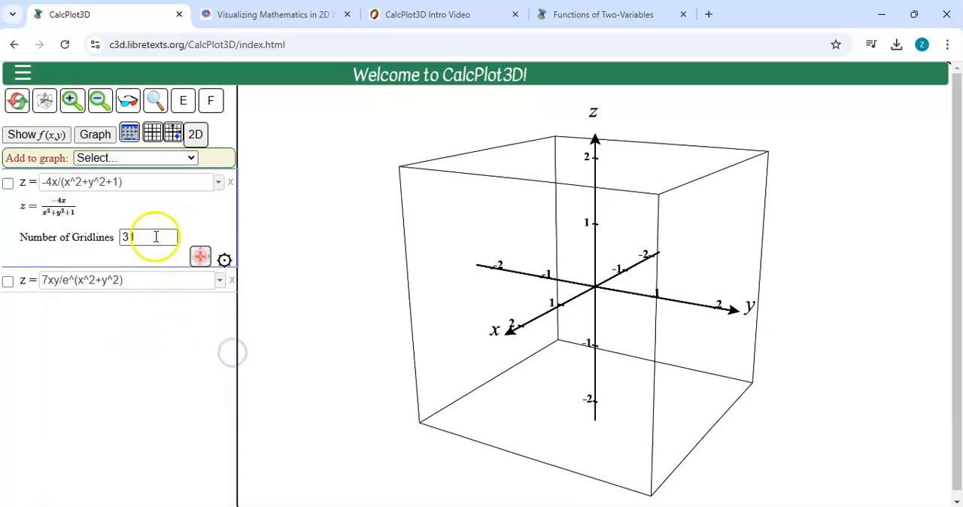
Replace the expression -4x/(x^2+y^2+1) with x+y^3 and graph it.
drag(129, 182, 34, 183)
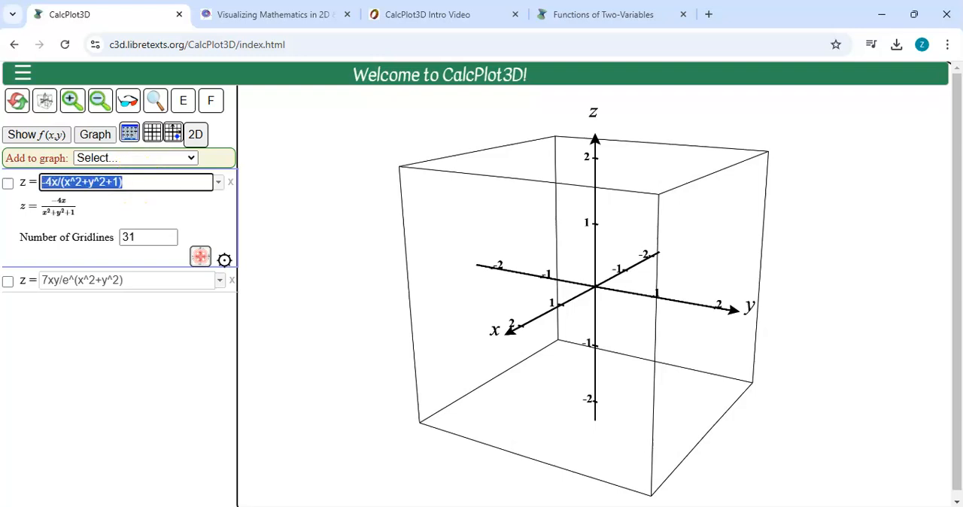
text(x+y^)
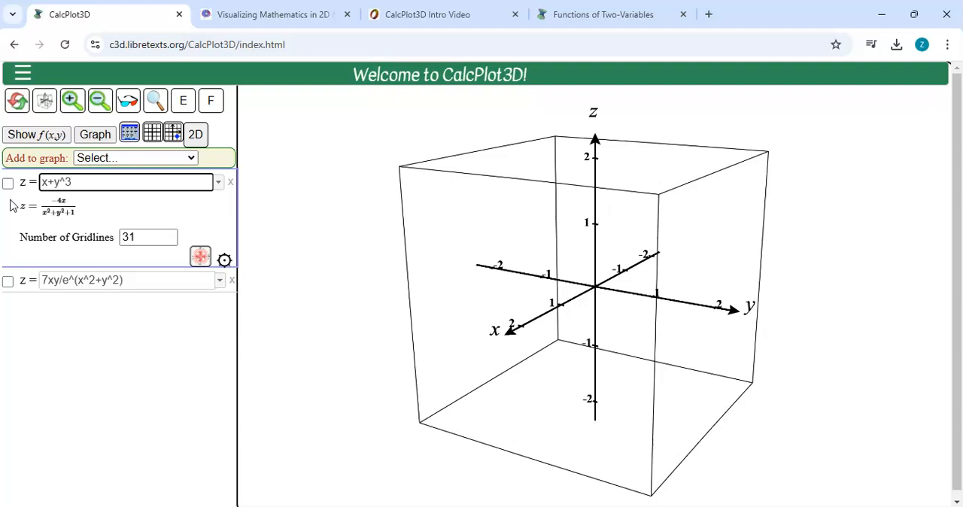
text(3)
key(Return)
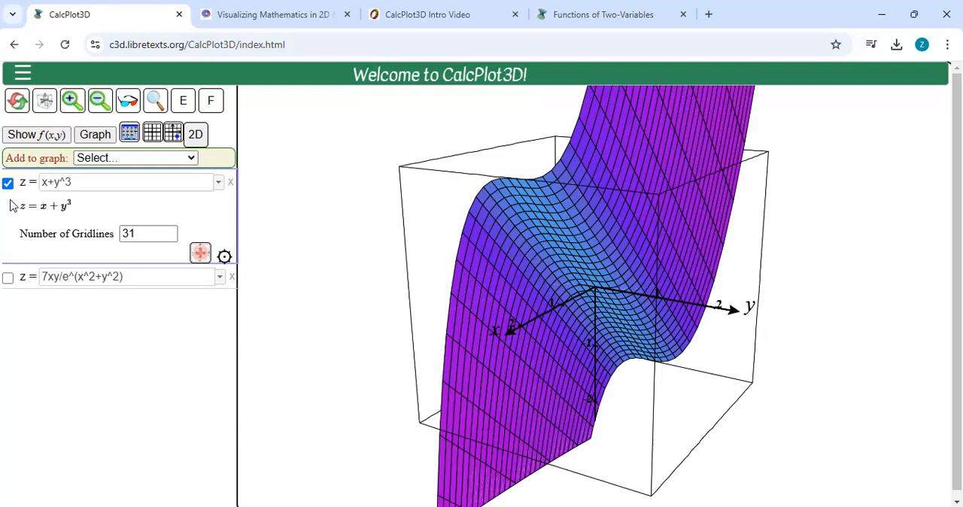
Rotate the x+y^3 surface to view it from other sides, and zoom out by two levels.
click(337, 280)
key(Left)
key(Left)
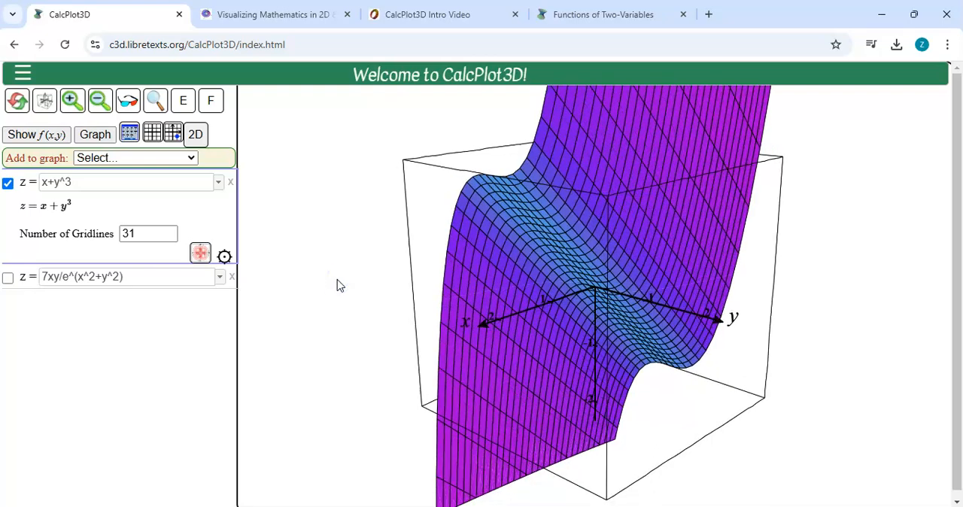
key(Left)
key(Left)
key(Left)
key(Left)
key(Left)
key(Left)
key(Left)
key(Left)
key(Left)
key(Left)
key(Left)
key(Left)
key(Left)
key(Left)
key(Left)
key(Left)
key(Left)
key(Left)
key(Left)
key(Left)
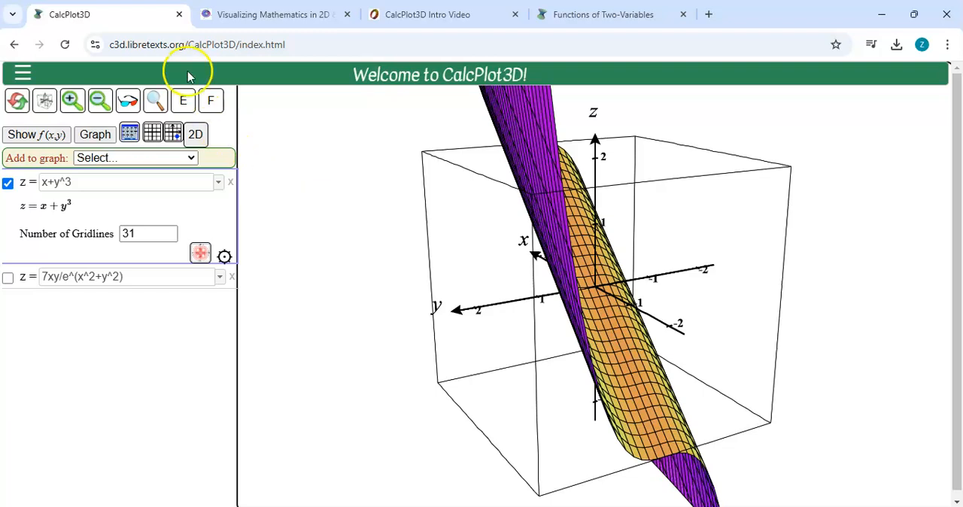
click(103, 99)
click(103, 98)
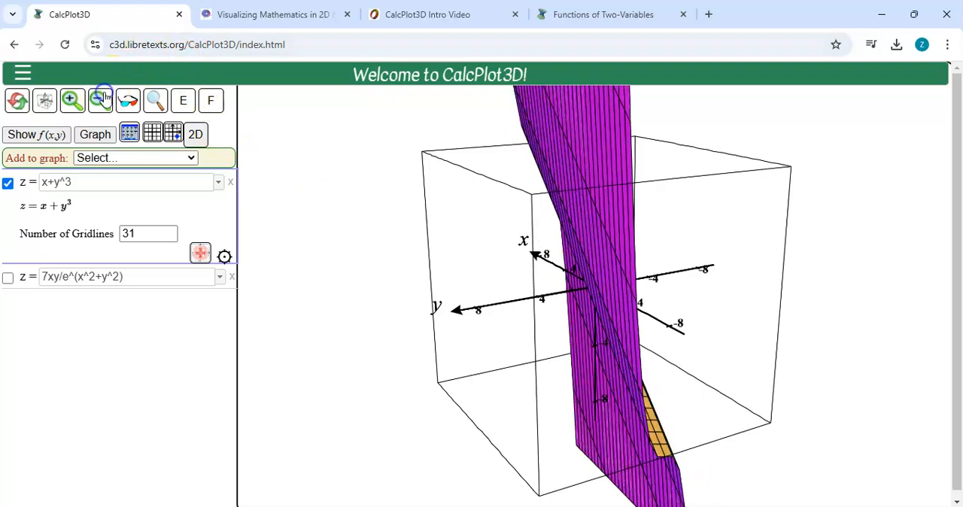
Rotate the x+y^3 surface to a different side and zoom out one more level.
drag(391, 237, 527, 280)
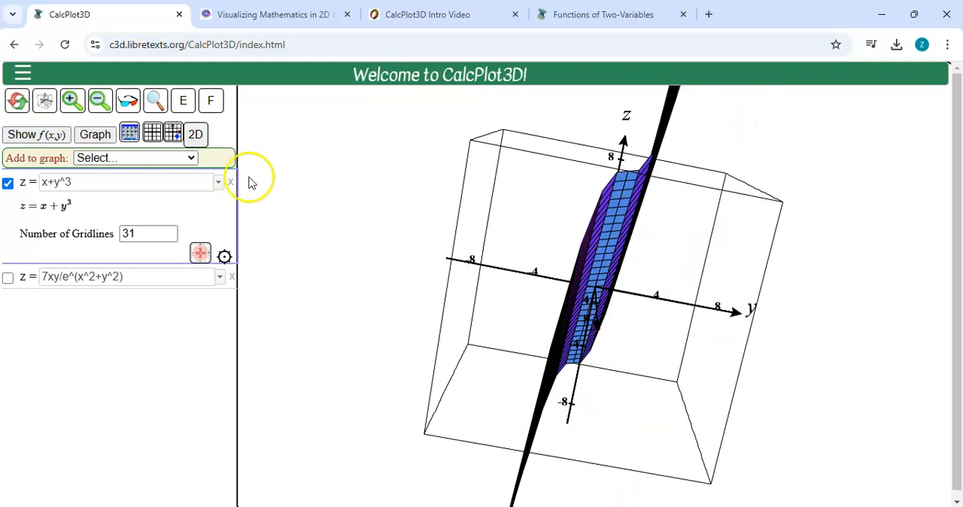
click(100, 105)
click(400, 252)
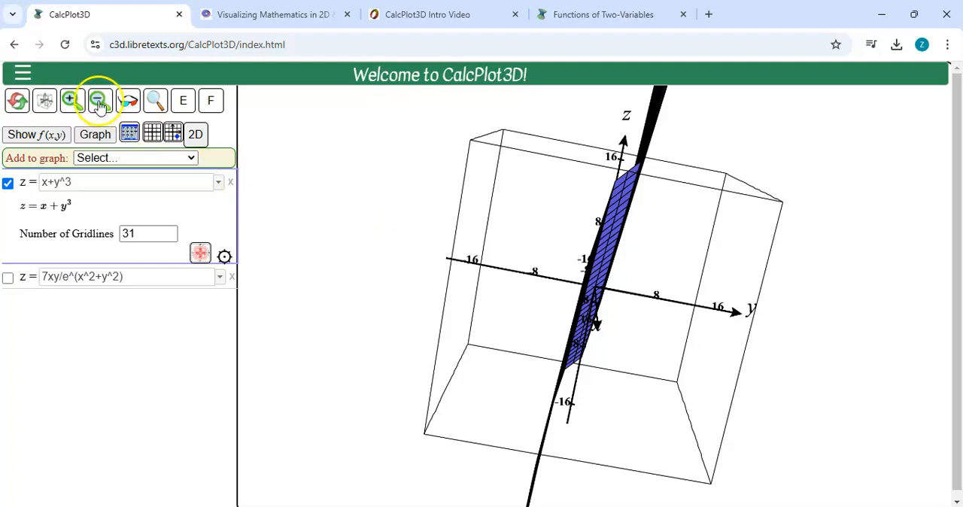
Zoom in five levels on the x+y^3 surface, rotate it, and restore the default orientation.
click(72, 101)
click(72, 101)
click(73, 101)
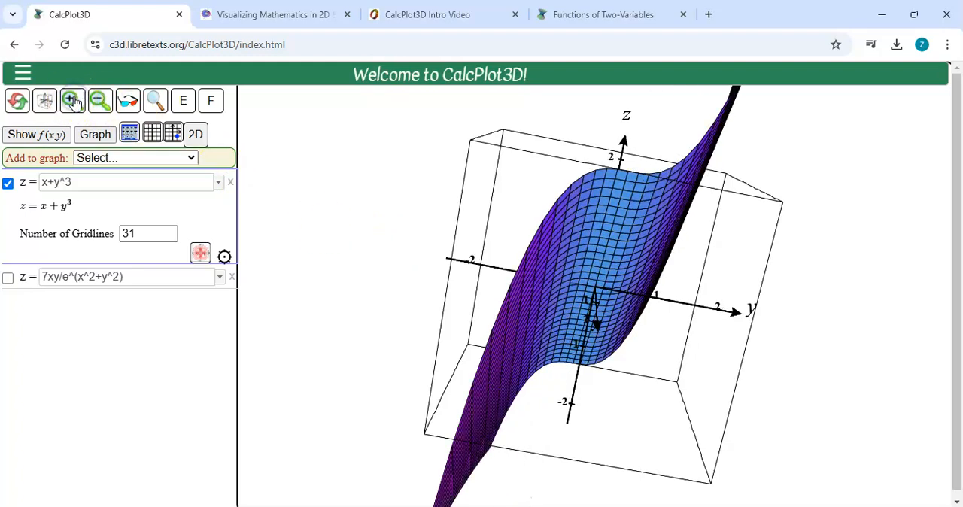
click(72, 101)
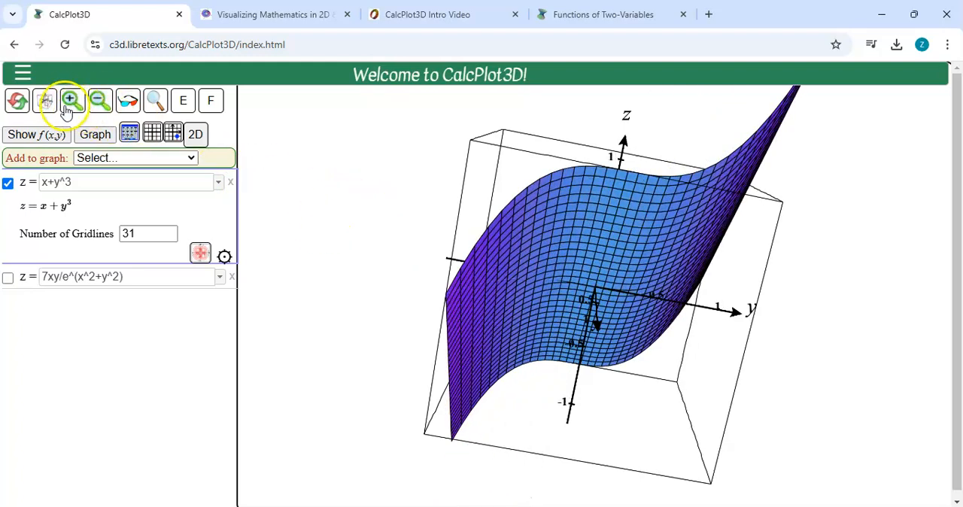
click(71, 101)
drag(418, 185, 408, 269)
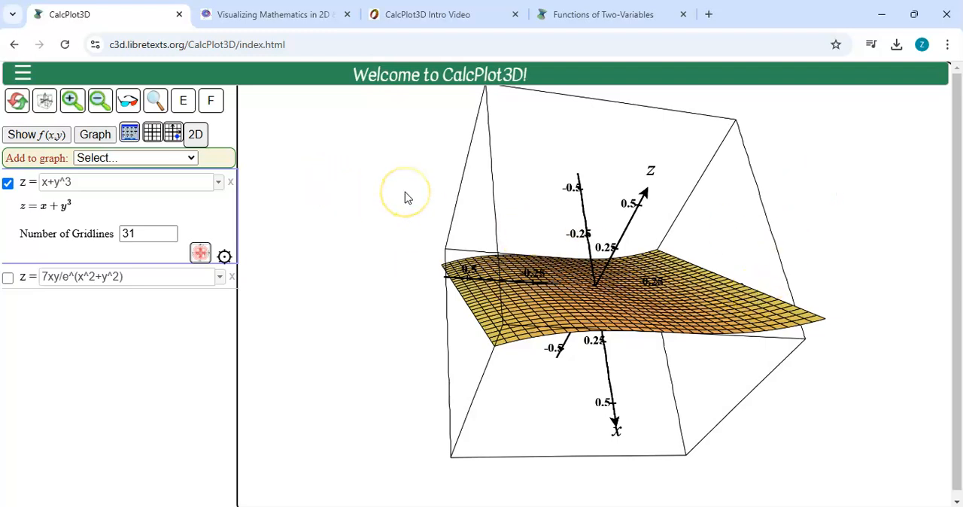
key(Home)
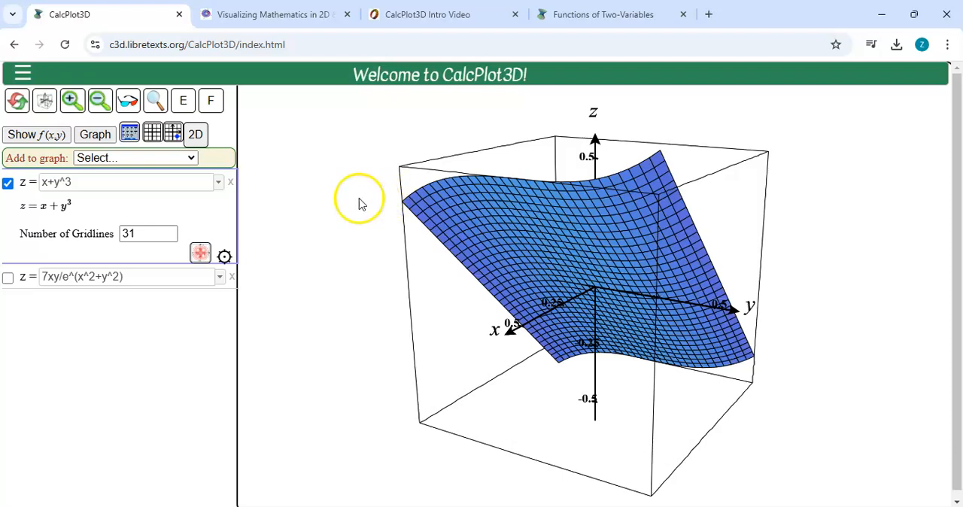
Display the Format Axes settings, and zoom in two levels and out four to see how they follow.
click(130, 136)
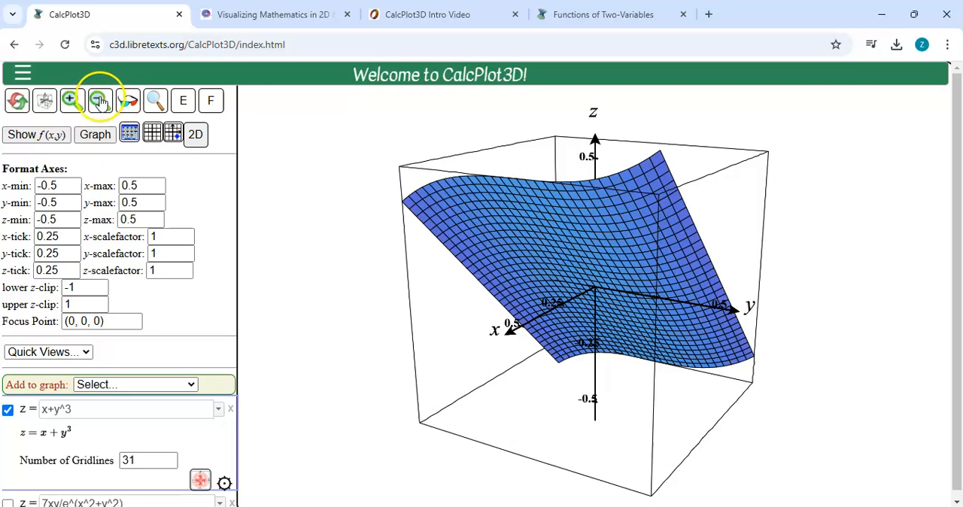
click(73, 103)
click(73, 103)
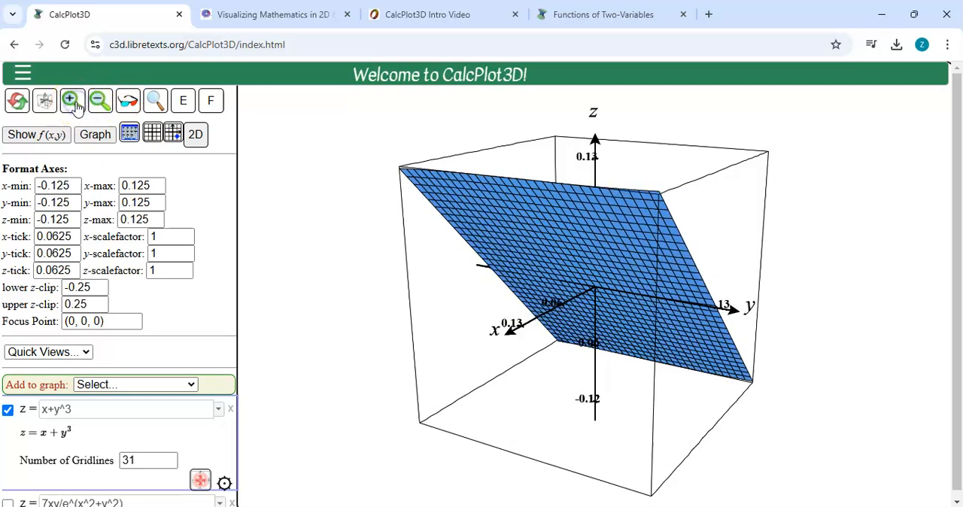
click(99, 103)
click(99, 103)
click(99, 103)
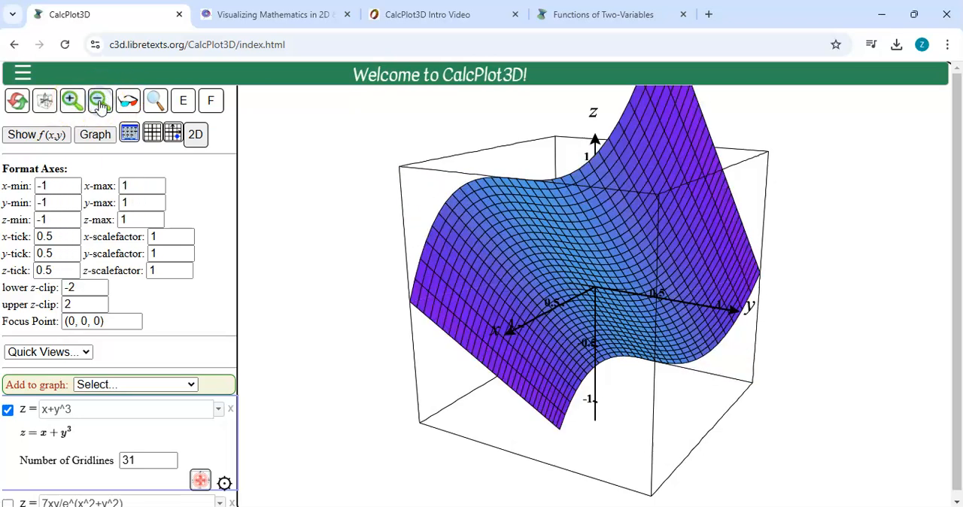
click(98, 103)
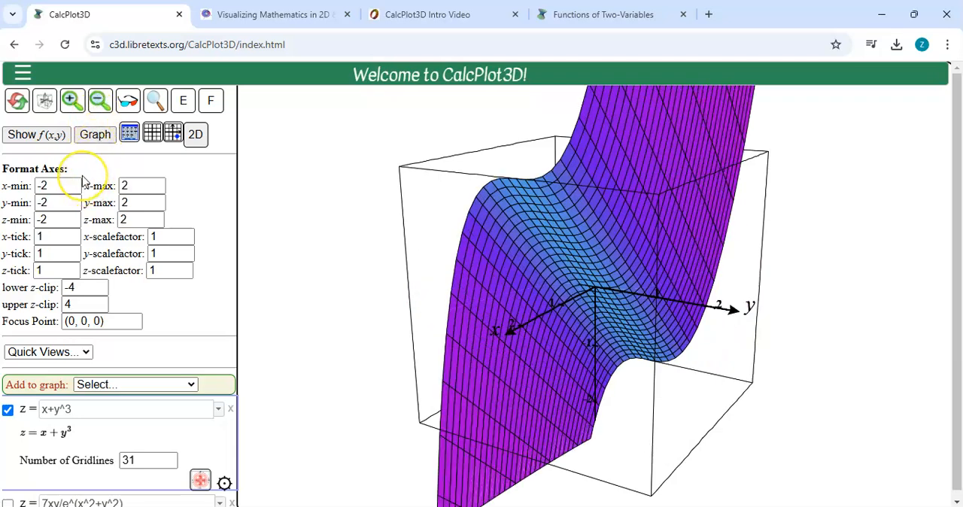
Alternate between closer and wider zoom levels to compare the axis limits and tick spacing, ending at the -2 to 2 range.
click(71, 100)
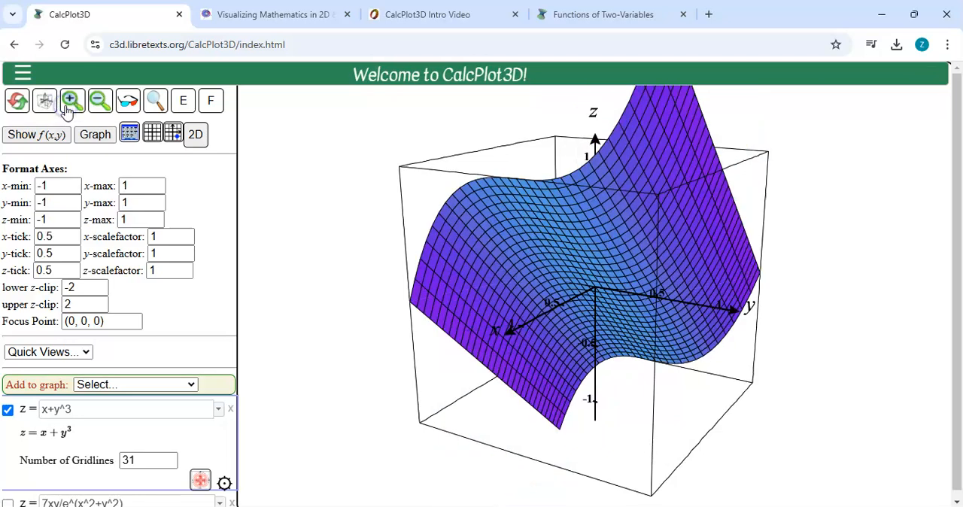
click(99, 101)
click(71, 102)
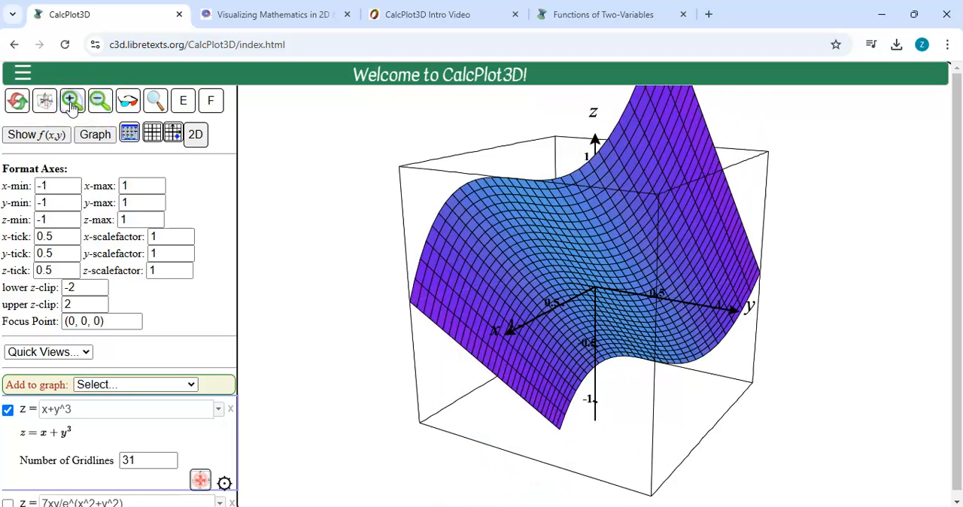
click(71, 102)
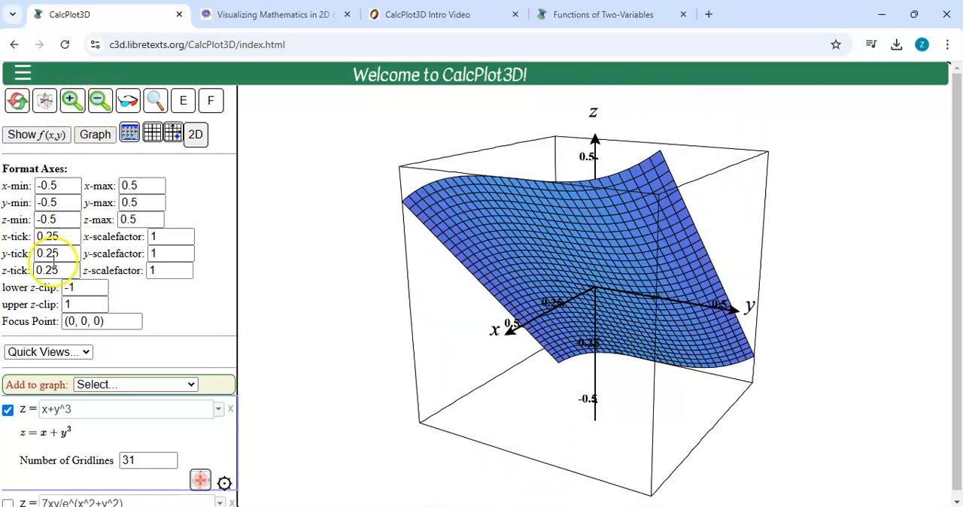
click(99, 103)
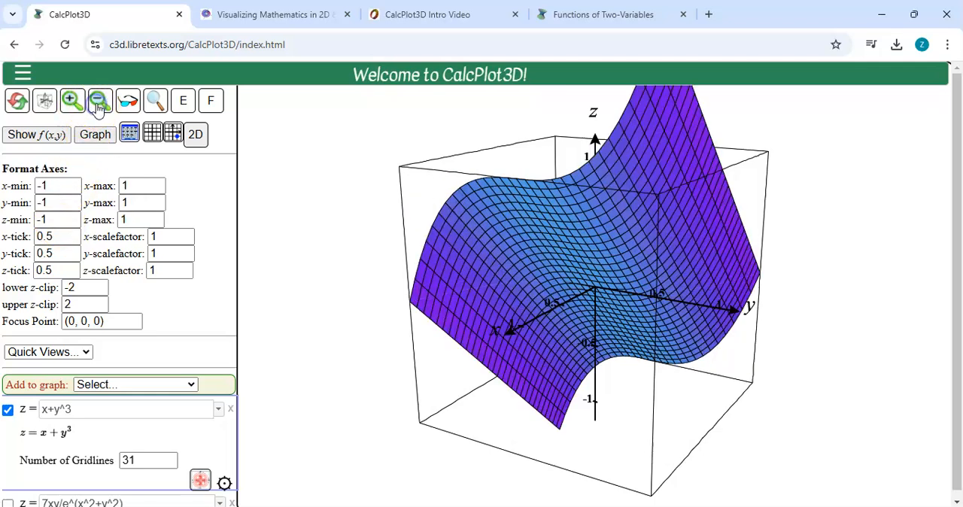
click(99, 103)
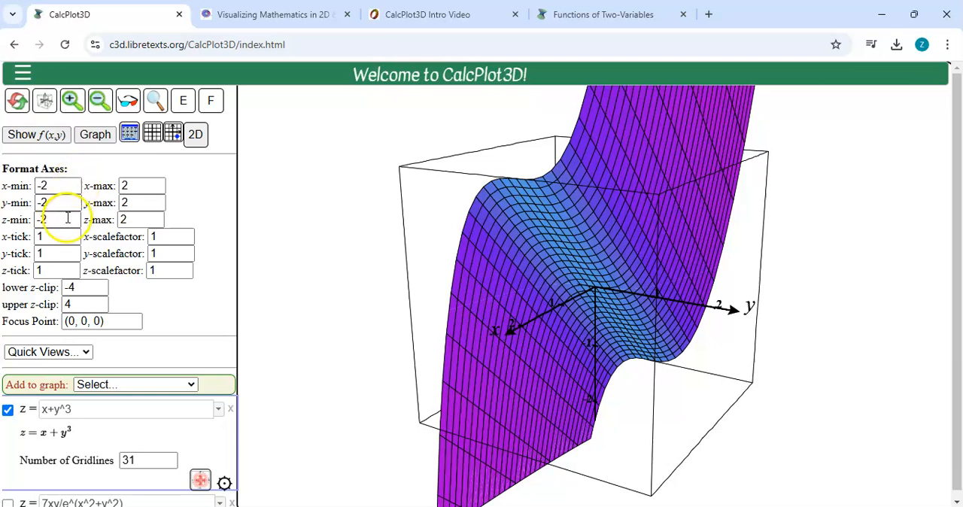
Set both the x and y axis ranges to run from -5 to 5.
drag(57, 186, 6, 188)
text(-5)
key(Tab)
text(5)
key(Tab)
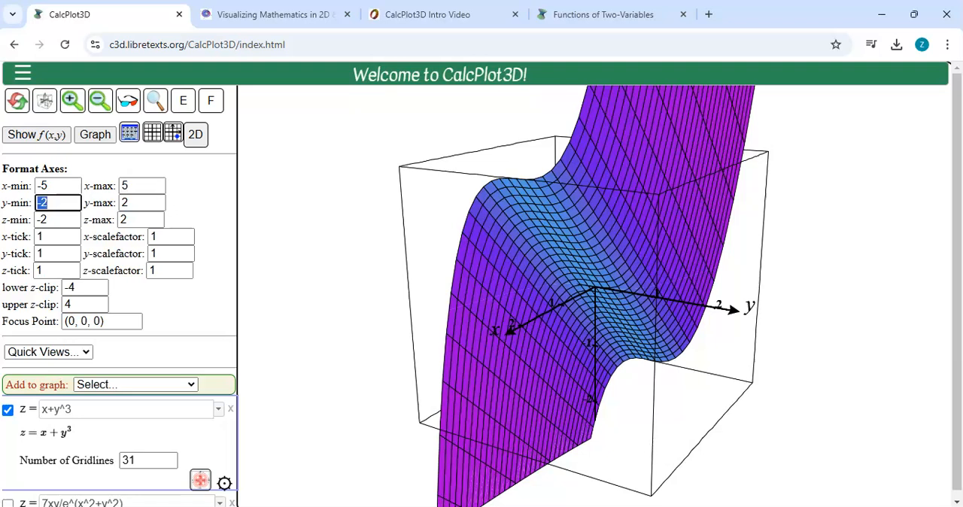
text(-5)
key(Tab)
text(5)
key(Tab)
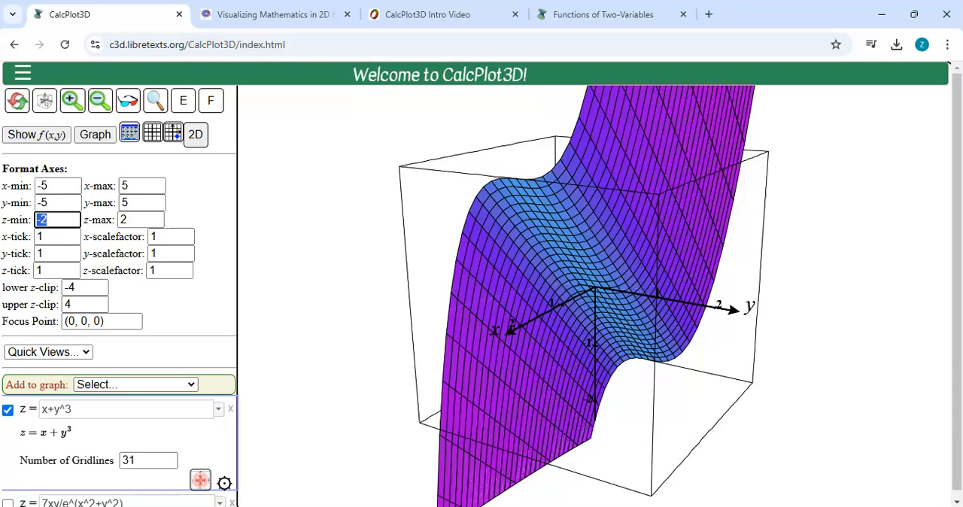
Set the z-axis range from -150 to 150 and apply the new axis limits.
text(-150)
key(Tab)
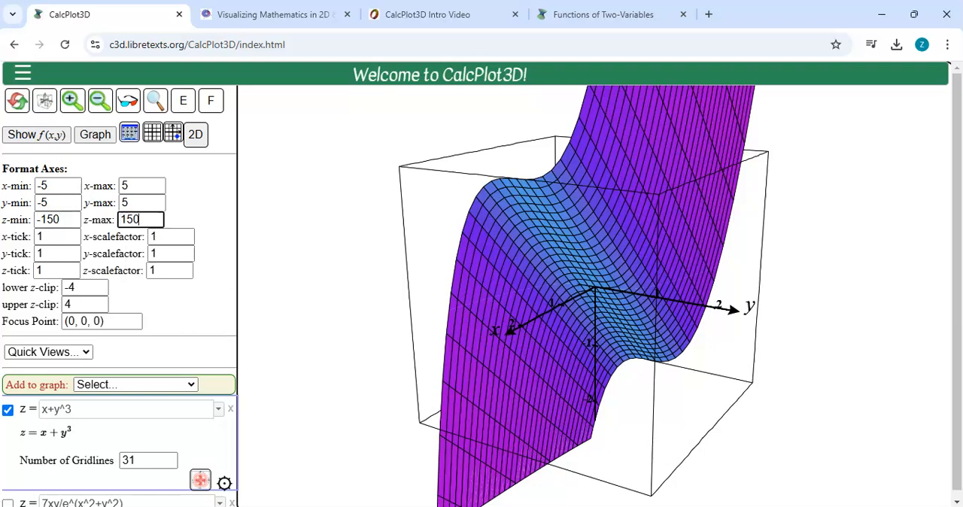
text(150)
key(Return)
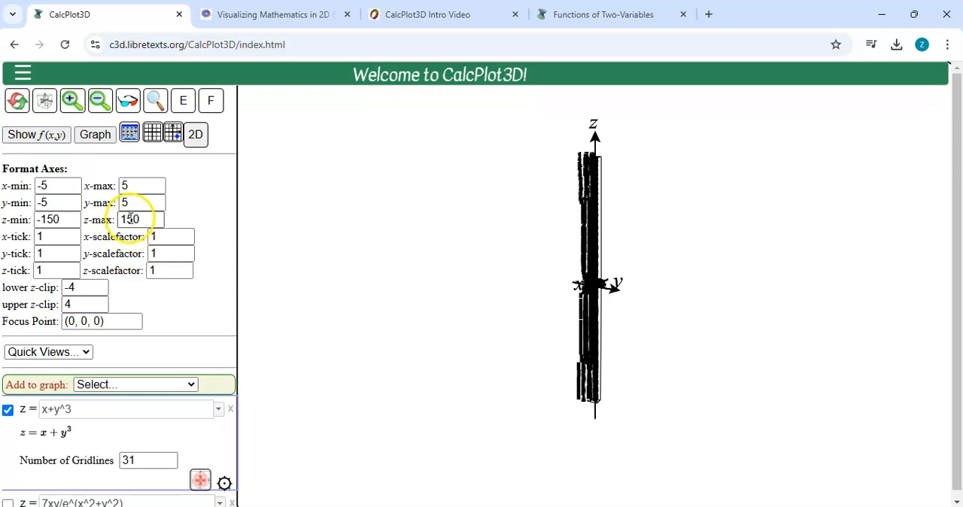
Set the x and y scale factors to 30 and apply them to the graph.
click(154, 236)
drag(154, 237, 108, 238)
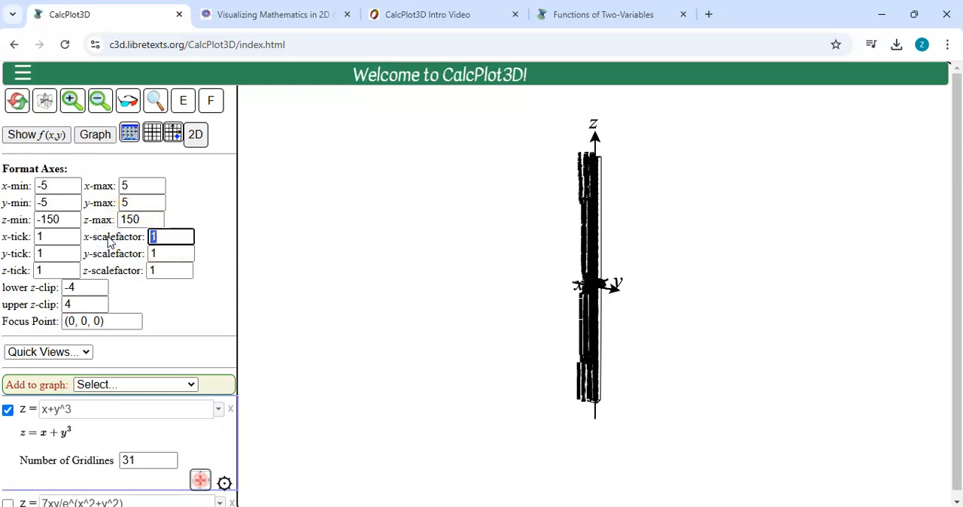
key(Tab)
key(Tab)
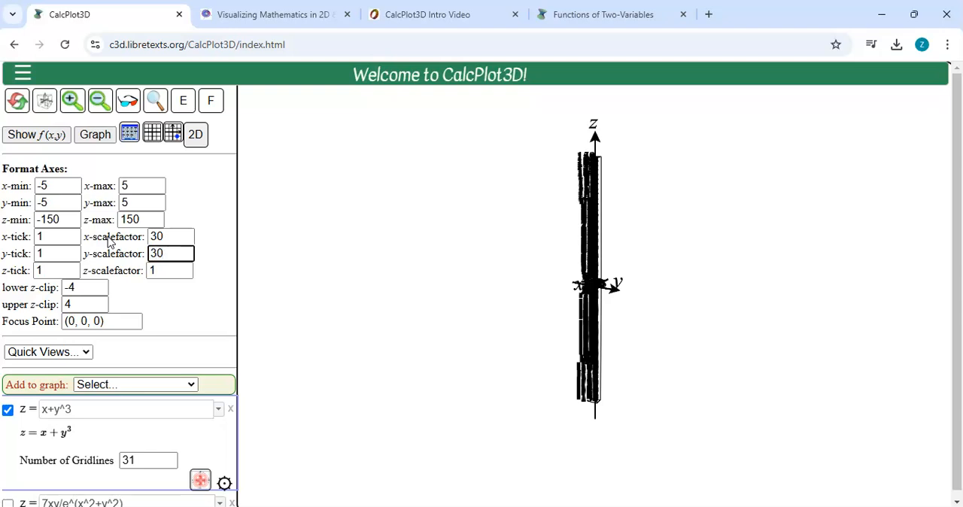
key(Return)
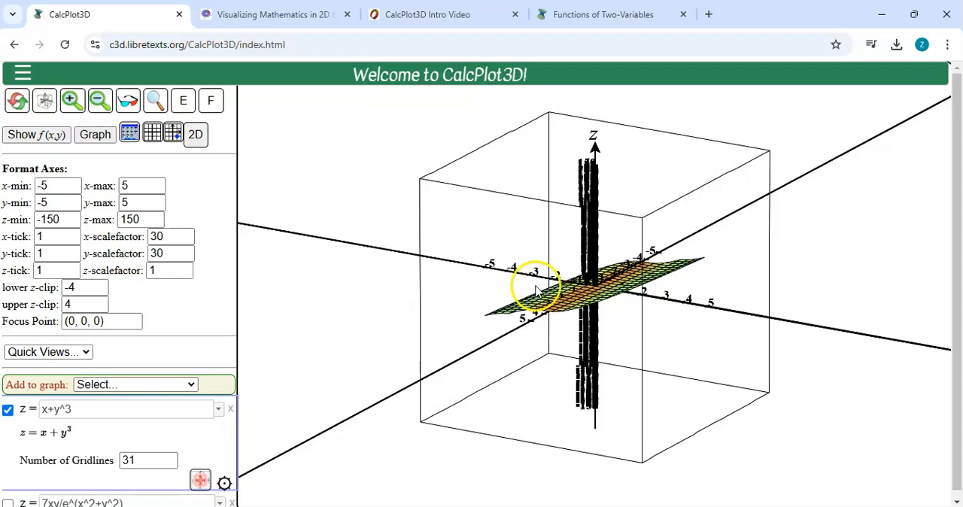
Set the z-axis tick spacing to 30 and apply it.
double_click(52, 270)
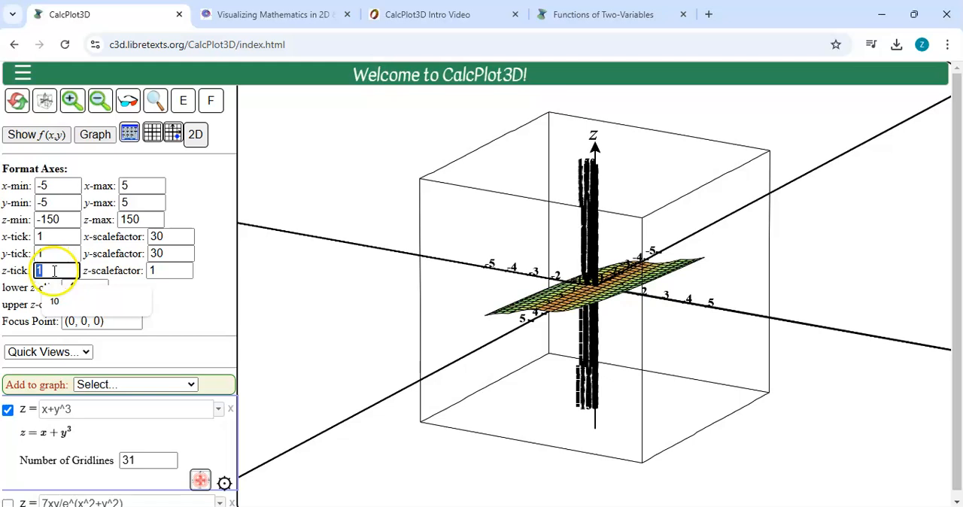
text(30)
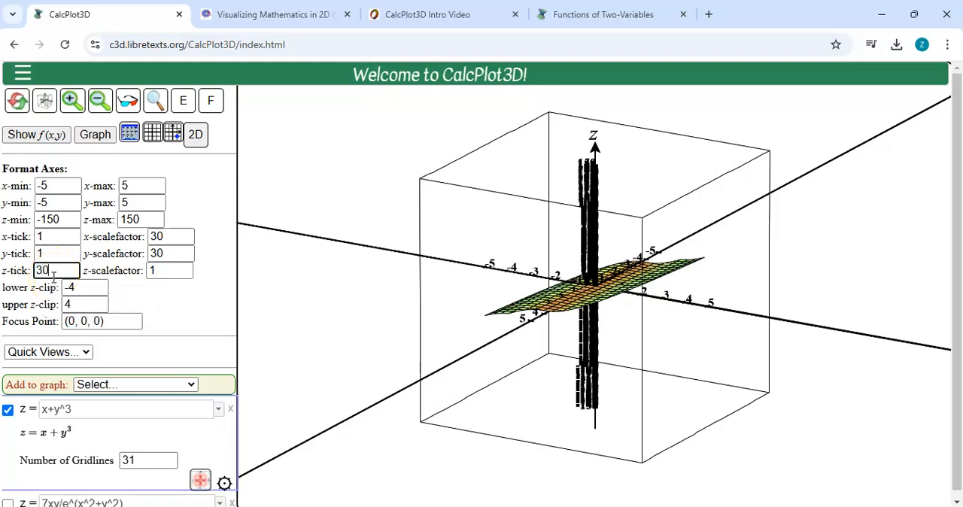
key(Return)
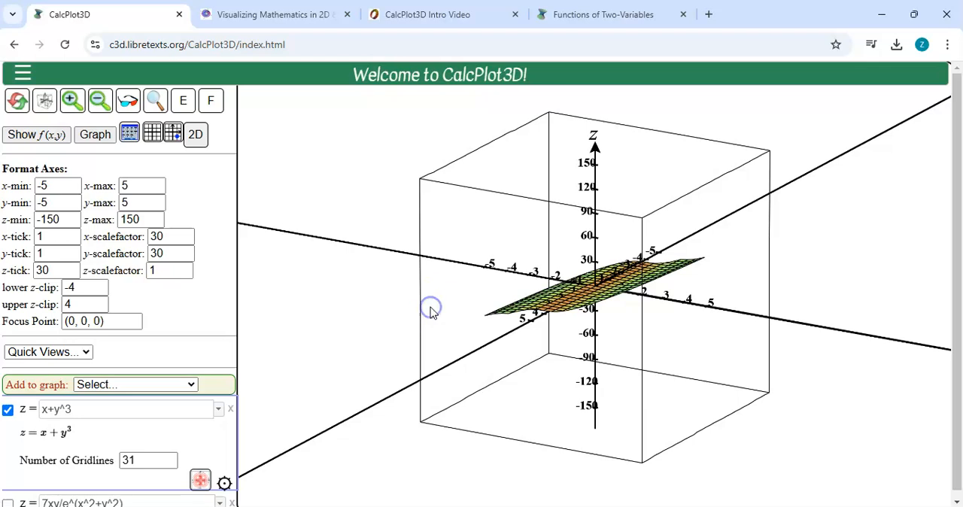
Rotate the rescaled x+y^3 graph back and forth to examine how much of the surface is drawn.
key(Right)
key(Right)
key(Right)
key(Right)
key(Right)
key(Left)
key(Left)
key(Left)
key(Right)
key(Right)
key(Right)
key(Right)
key(Right)
key(Right)
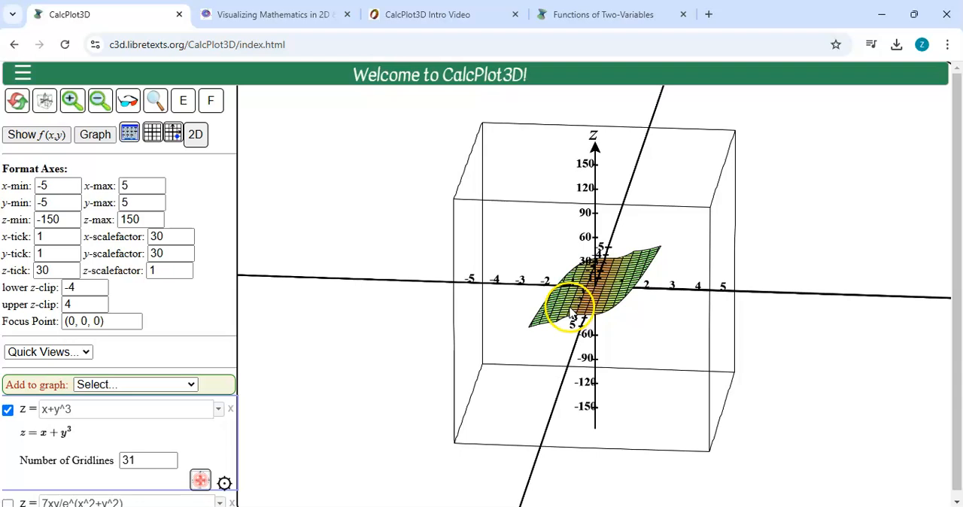
Set the lower z-clip to -150 and the upper z-clip to 150, and redraw the surface.
double_click(67, 287)
text(-150)
key(Tab)
text(150)
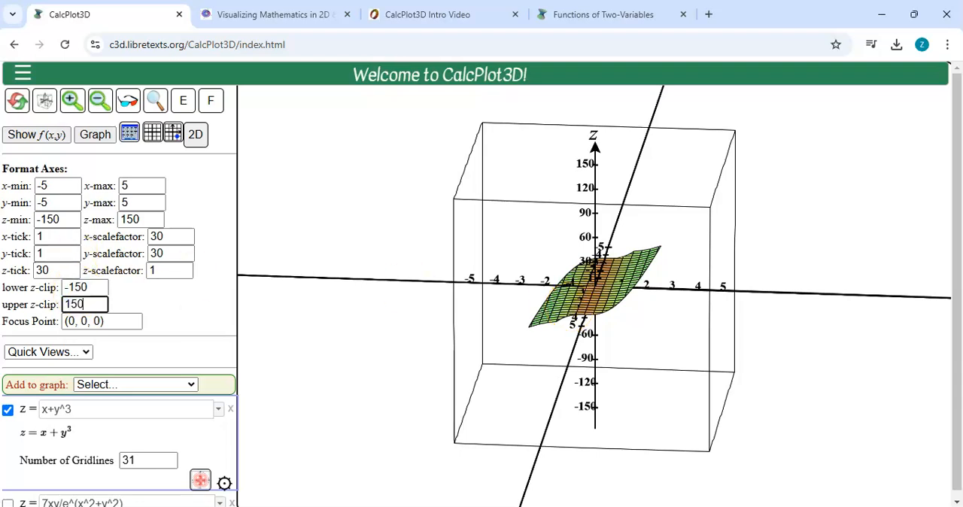
key(Return)
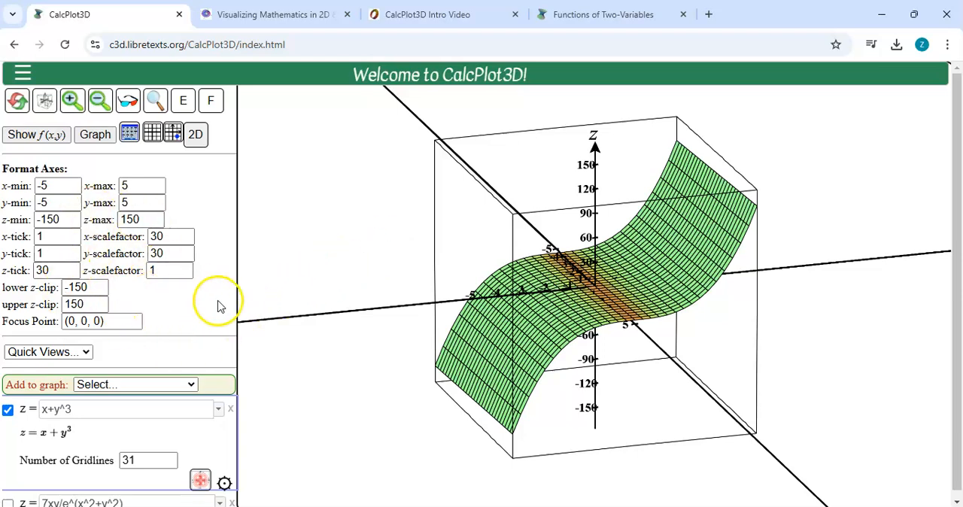
Apply the Default View quick view and reset the whole plot to its starting function.
click(69, 353)
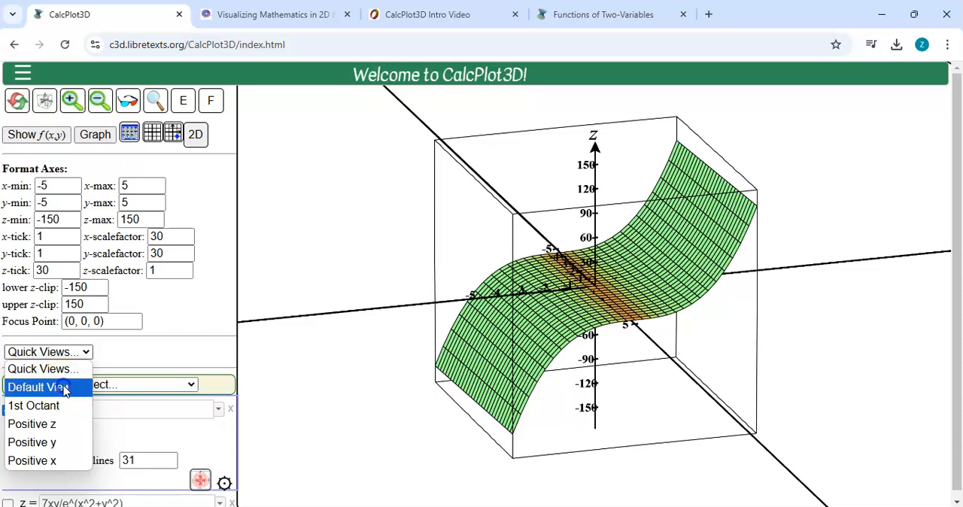
click(65, 388)
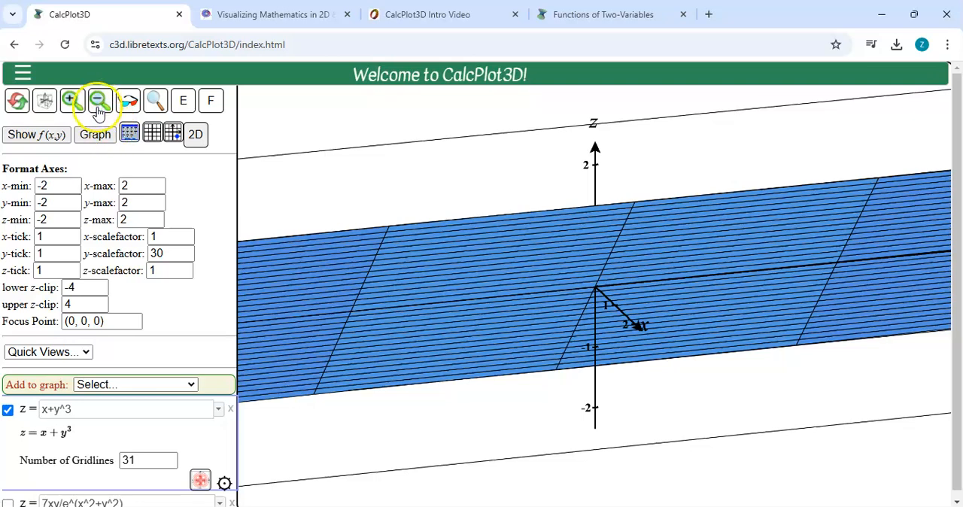
click(19, 105)
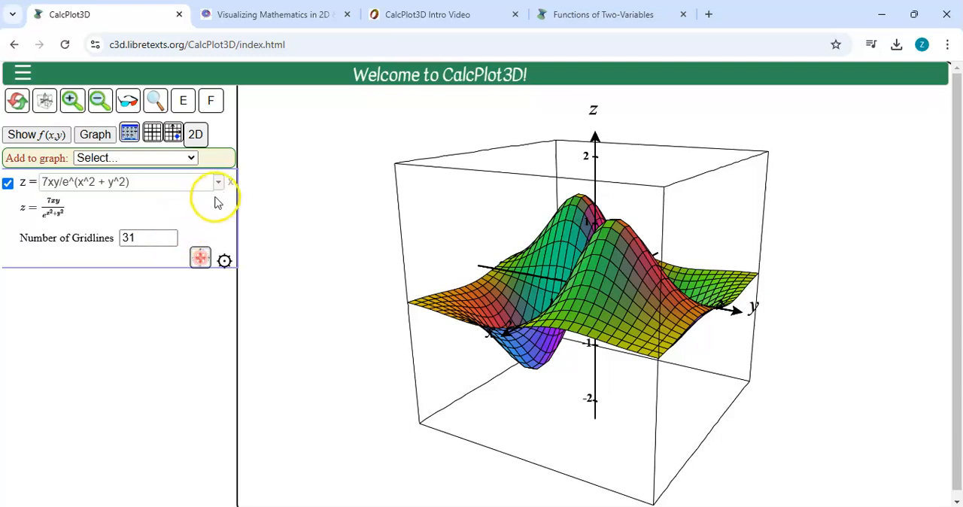
Display the Format Axes settings and apply the 1st Octant quick view to the 7xy/e^(x^2 + y^2) surface.
click(130, 133)
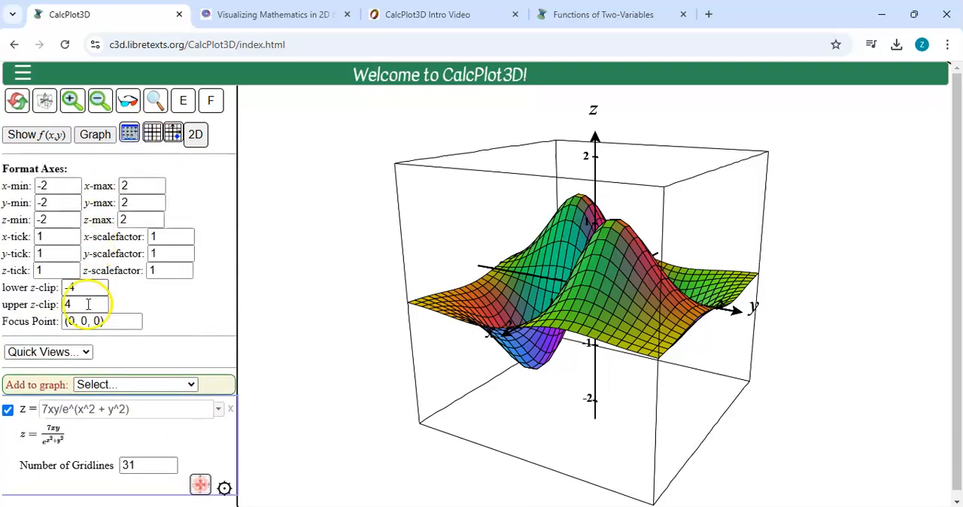
click(85, 352)
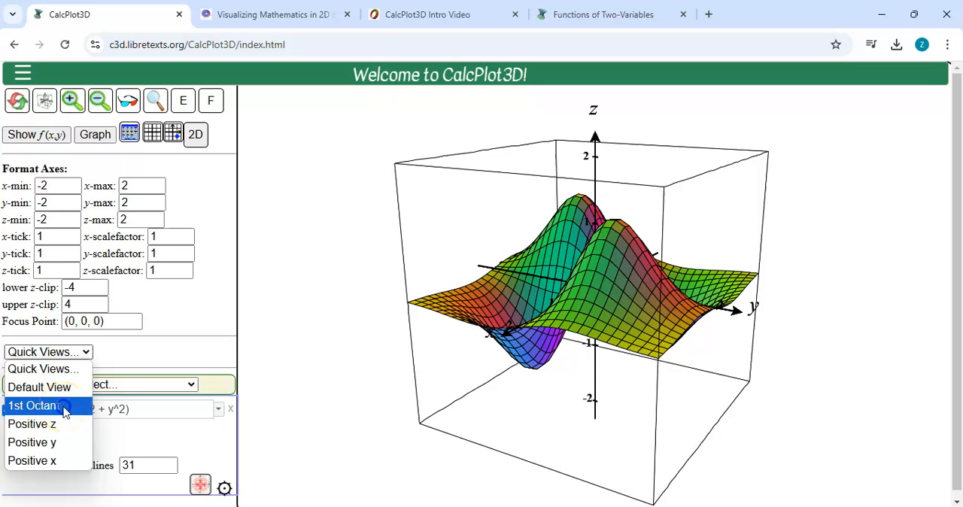
click(65, 411)
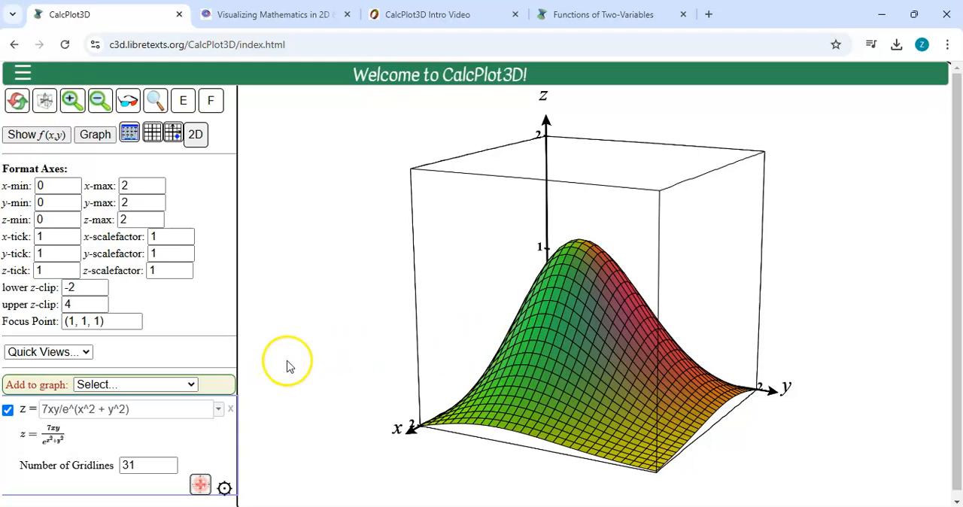
Switch the 7xy/e^(x^2 + y^2) surface to the Default View quick view and back to 1st Octant for comparison.
click(85, 352)
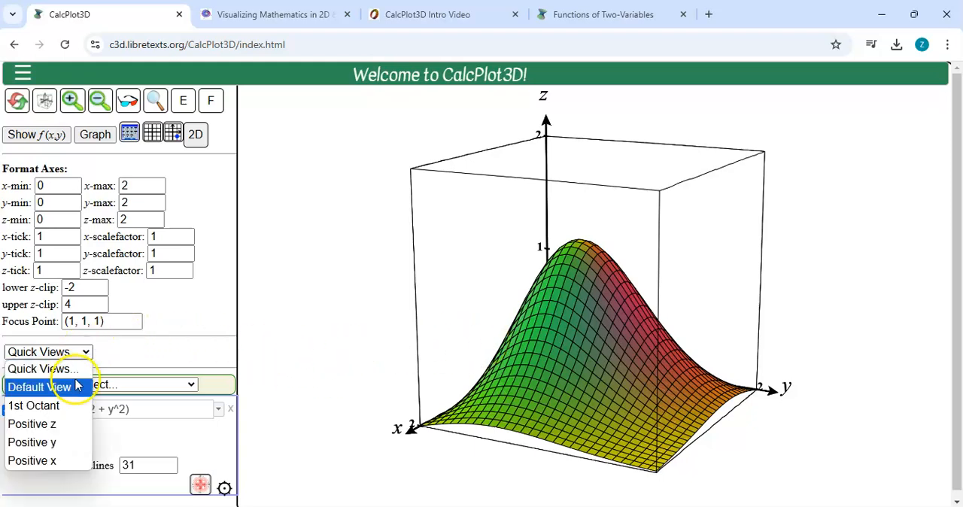
click(76, 385)
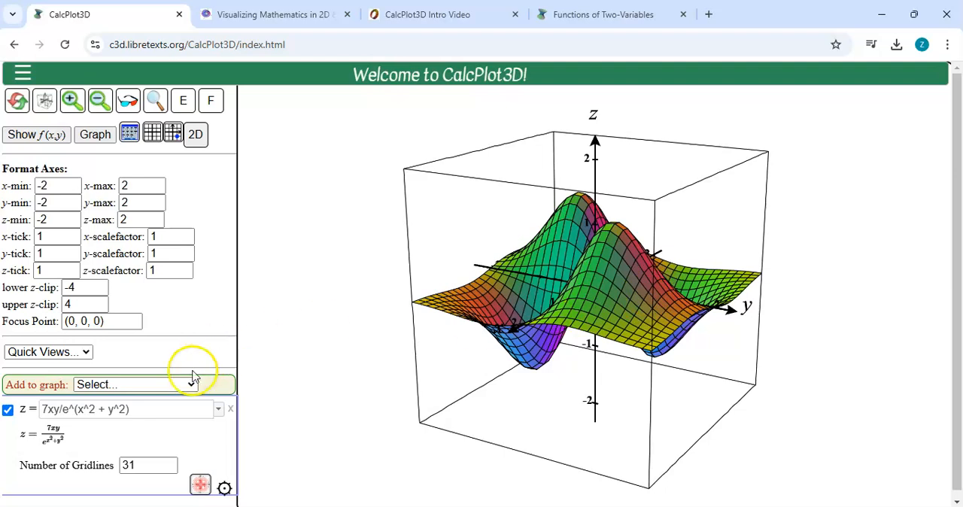
click(73, 351)
click(45, 404)
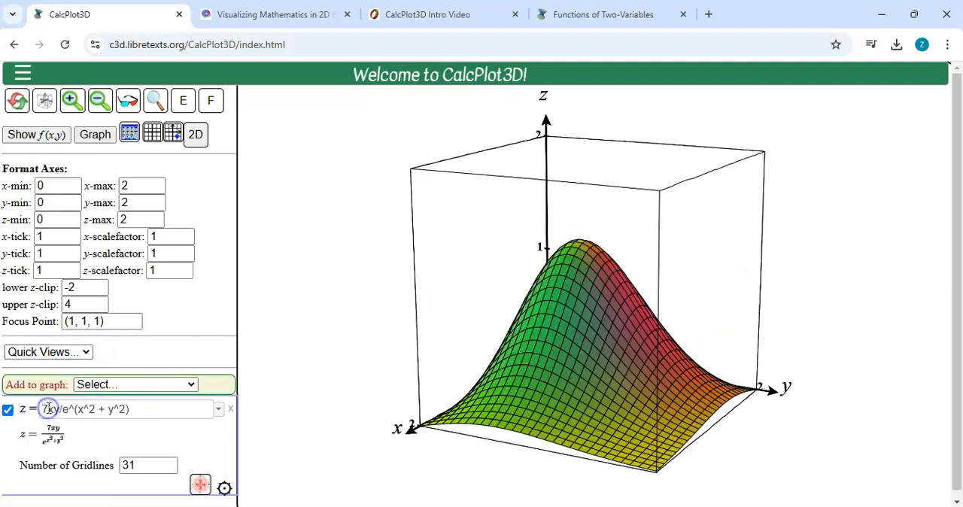
Apply the Positive z quick view to the surface, followed by the Positive y quick view.
click(80, 351)
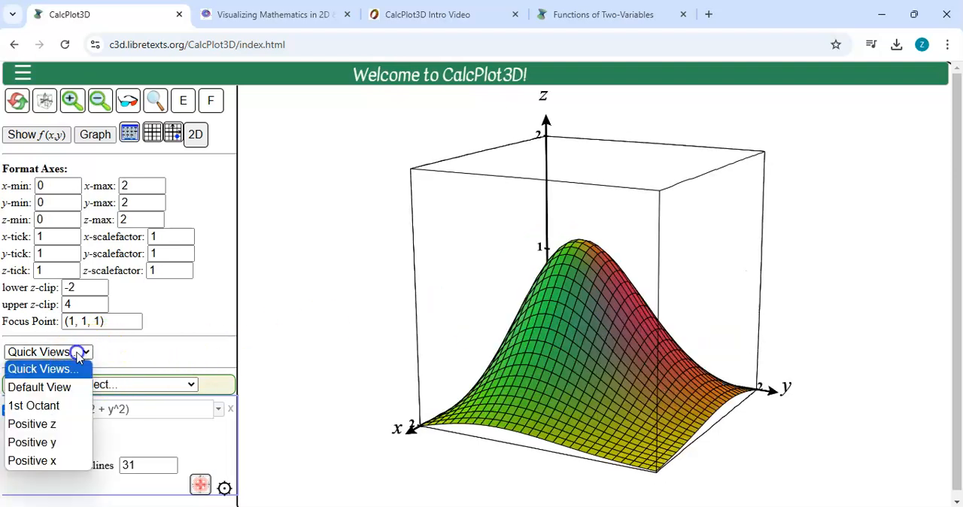
click(59, 423)
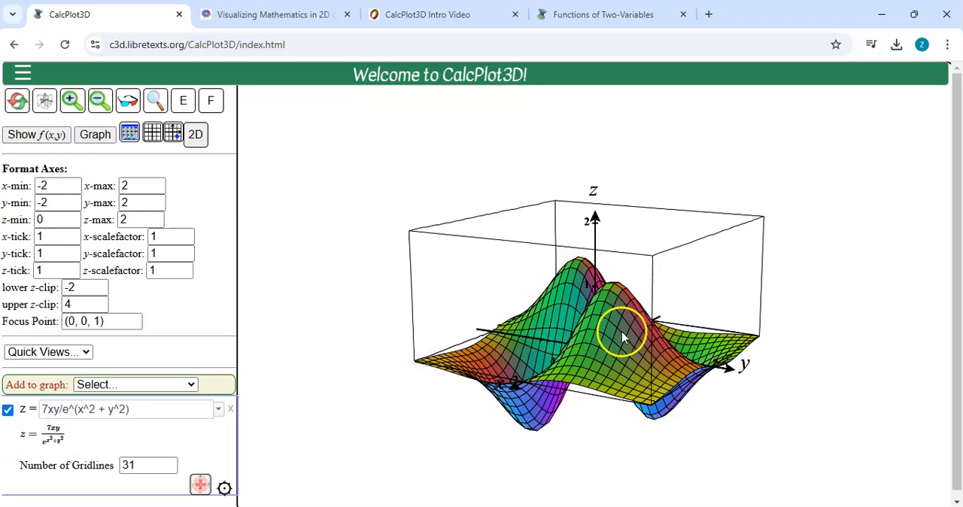
click(71, 351)
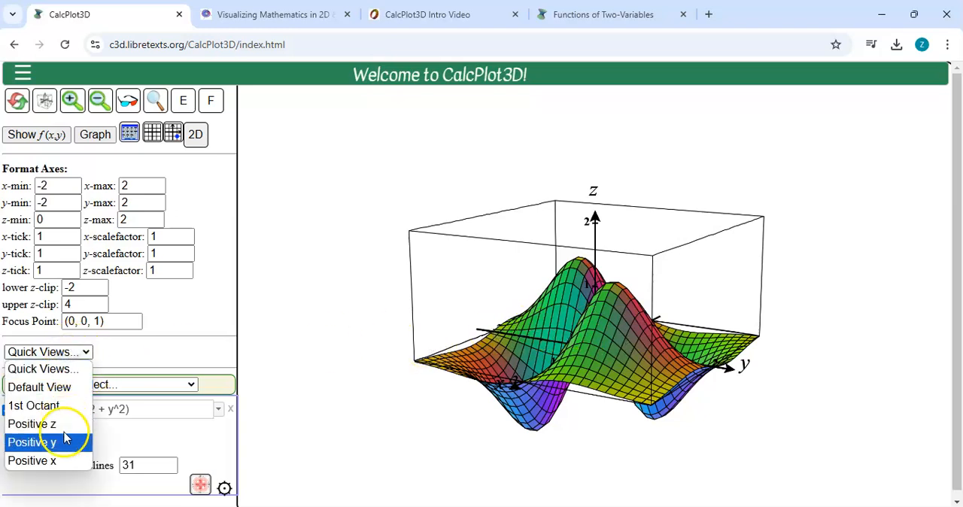
click(63, 445)
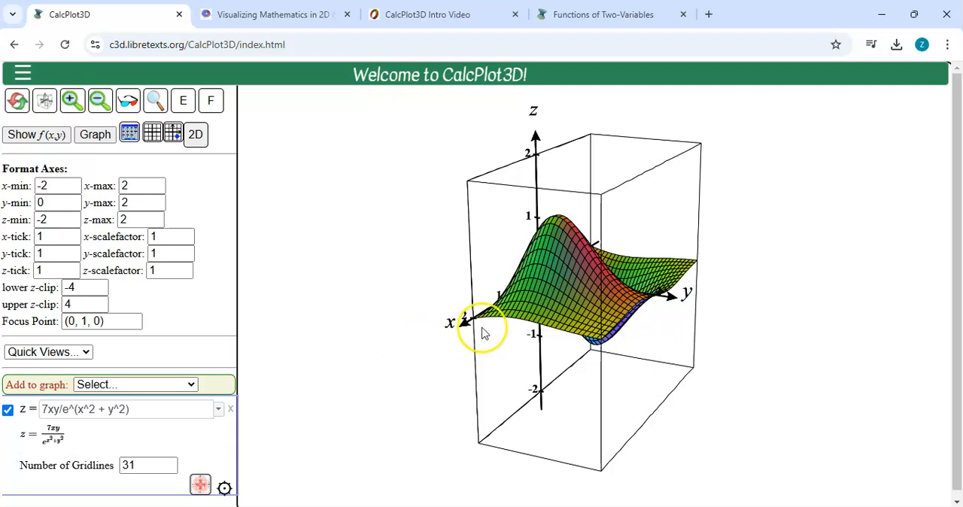